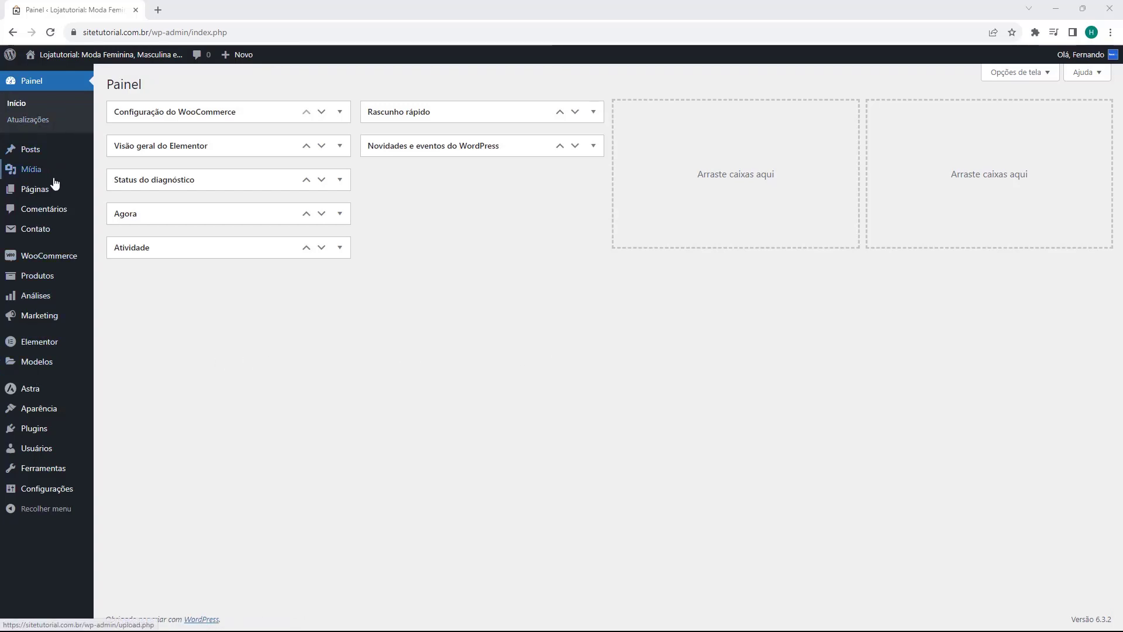
# Step: Open the Início page from the site's page list for editing with Elementor
pyautogui.moveTo(26, 190)
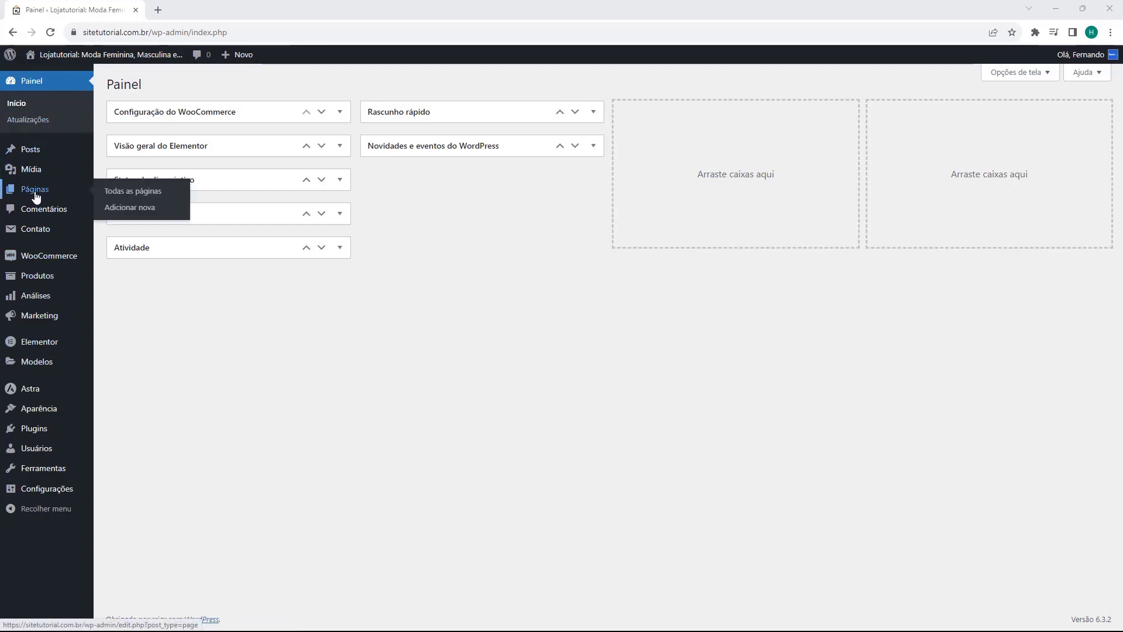
pyautogui.click(36, 196)
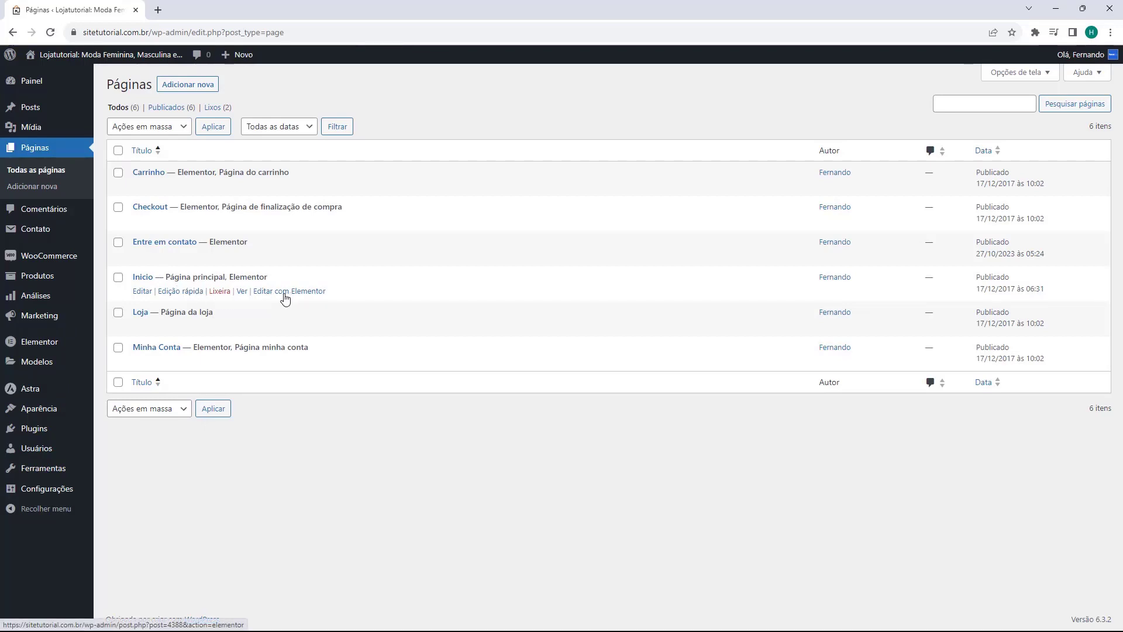
pyautogui.click(285, 293)
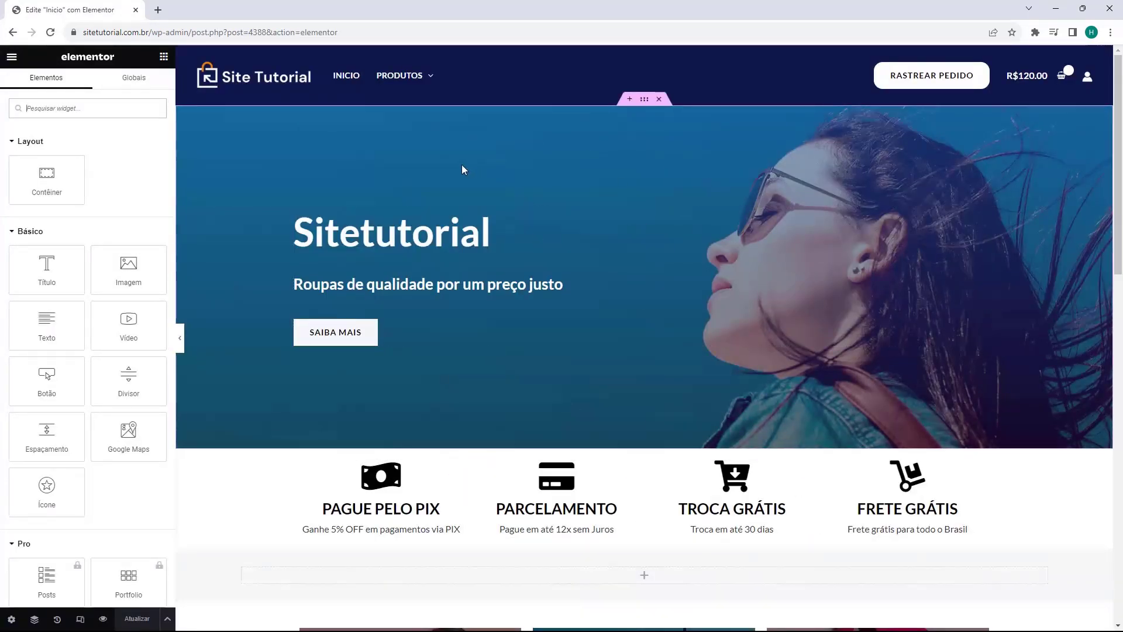
# Step: Add a Shortcode widget to the empty section between the store benefits row and the category cards
pyautogui.scroll(-7, 418, 155)
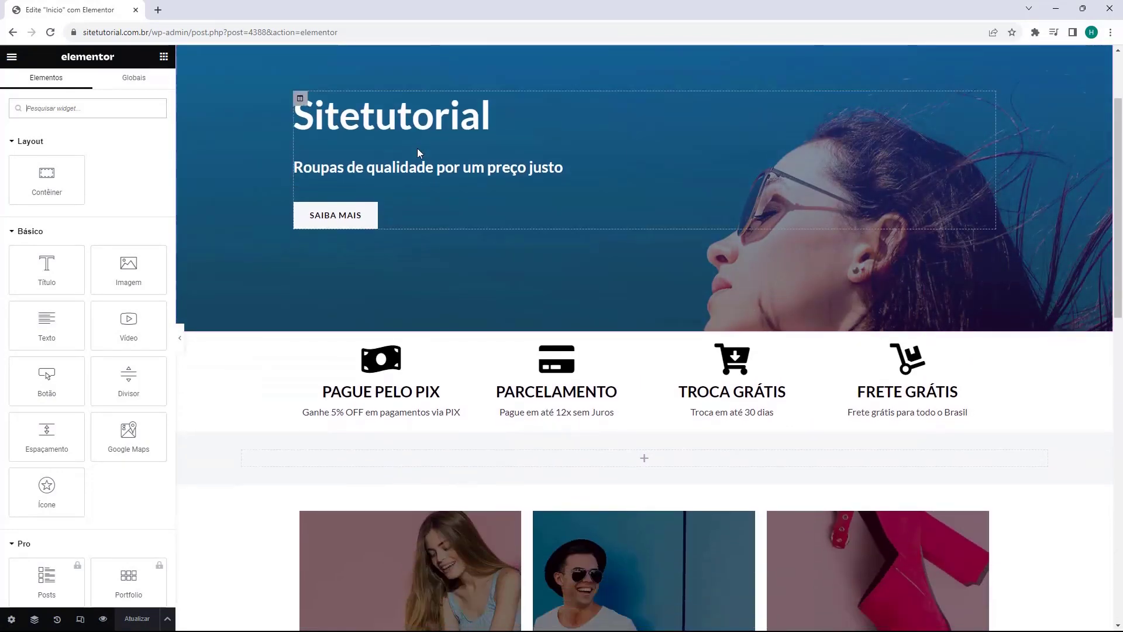
pyautogui.scroll(-8, 418, 154)
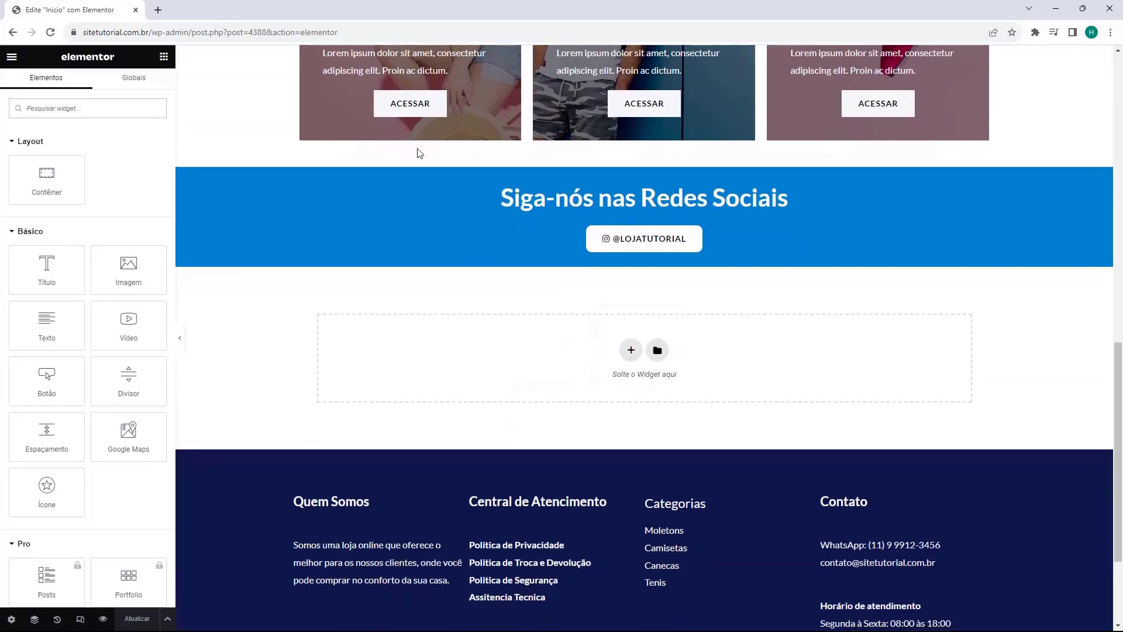
pyautogui.scroll(5, 474, 284)
pyautogui.scroll(10, 479, 298)
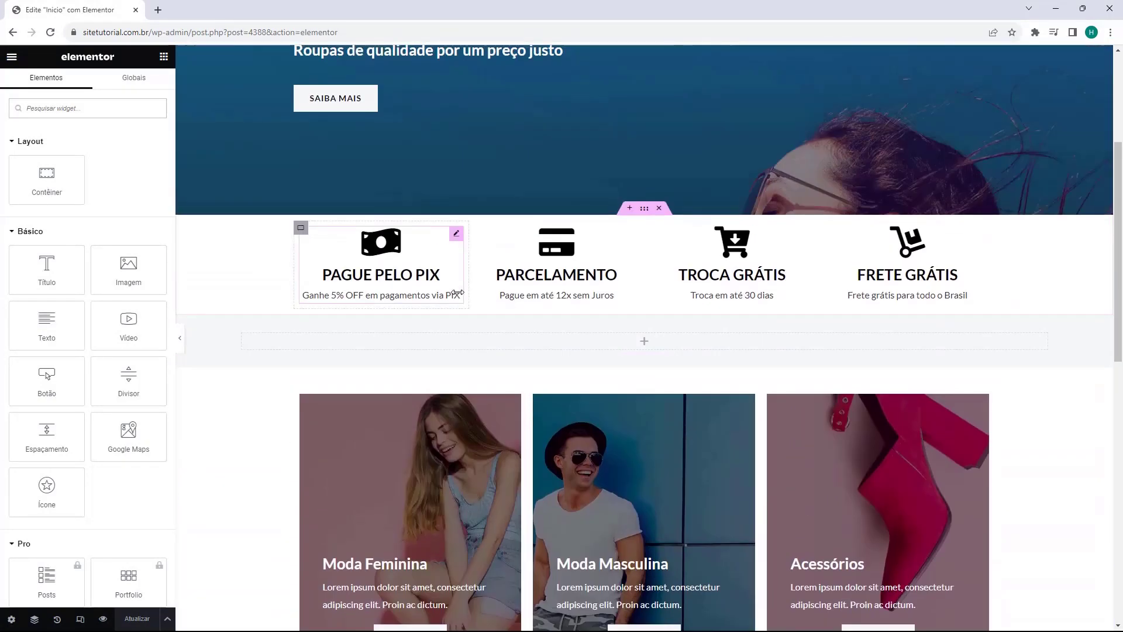
pyautogui.scroll(-3, 475, 316)
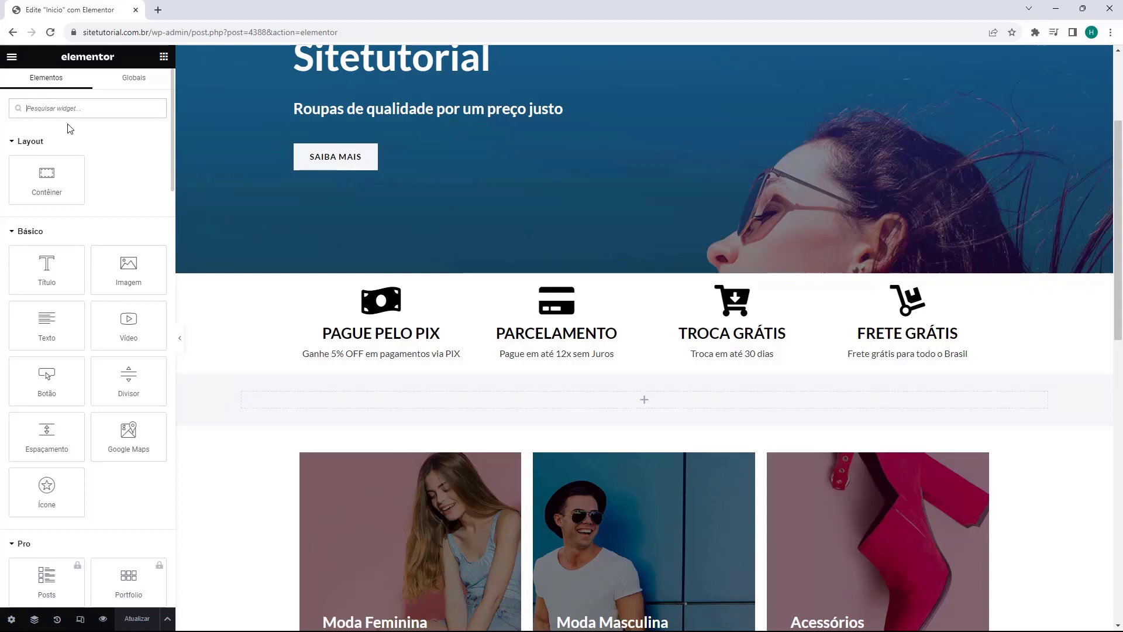
pyautogui.write('short')
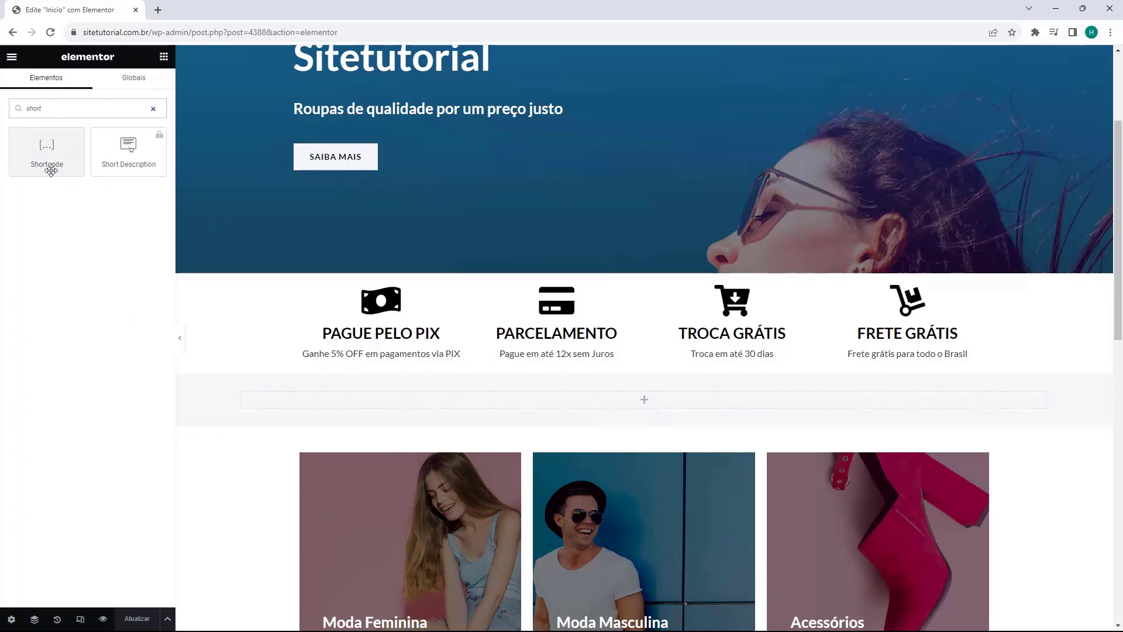
pyautogui.moveTo(33, 157); pyautogui.dragTo(641, 400)
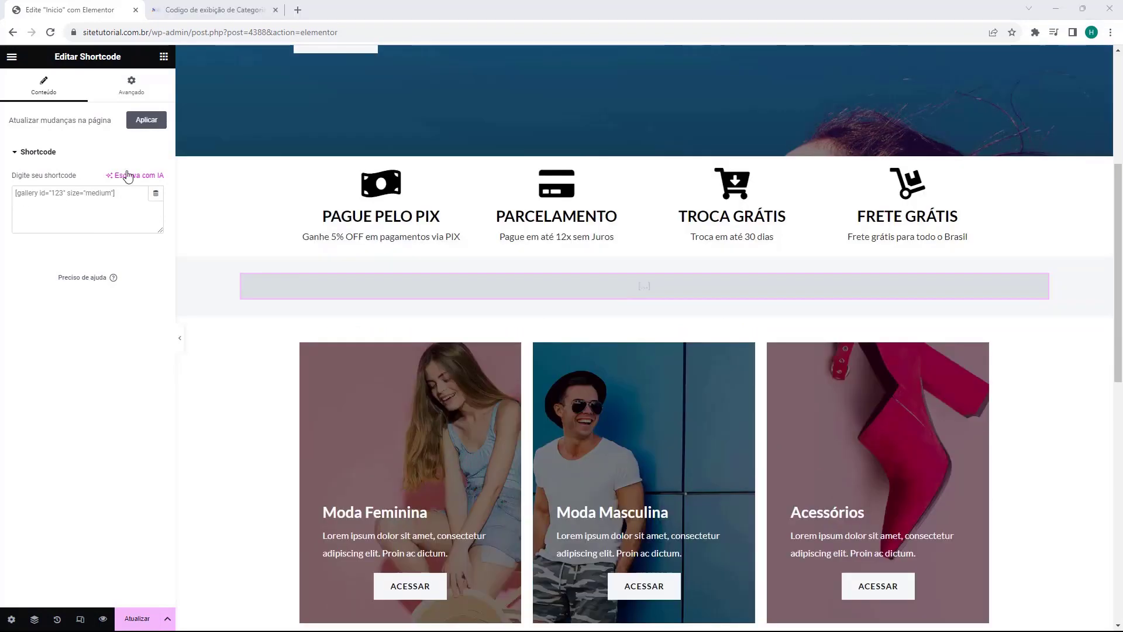
# Step: Copy the main-categories shortcode [product_categories number="4" parent="0"] from the host2b support article
pyautogui.click(211, 10)
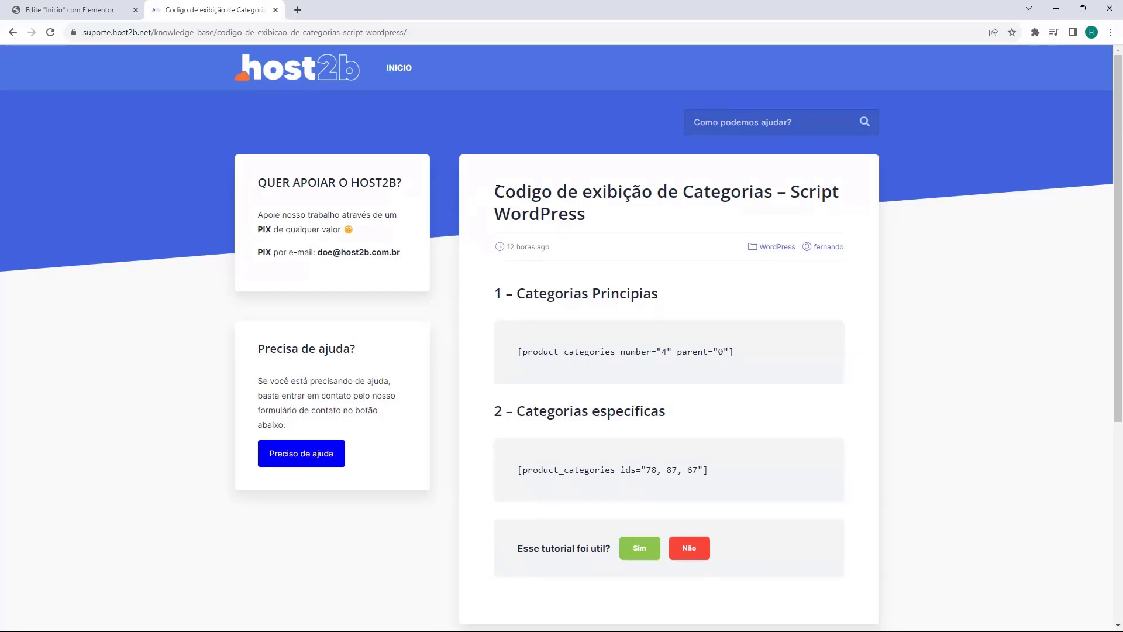
pyautogui.moveTo(497, 191); pyautogui.dragTo(721, 191)
pyautogui.click(600, 215)
pyautogui.scroll(-1, 534, 233)
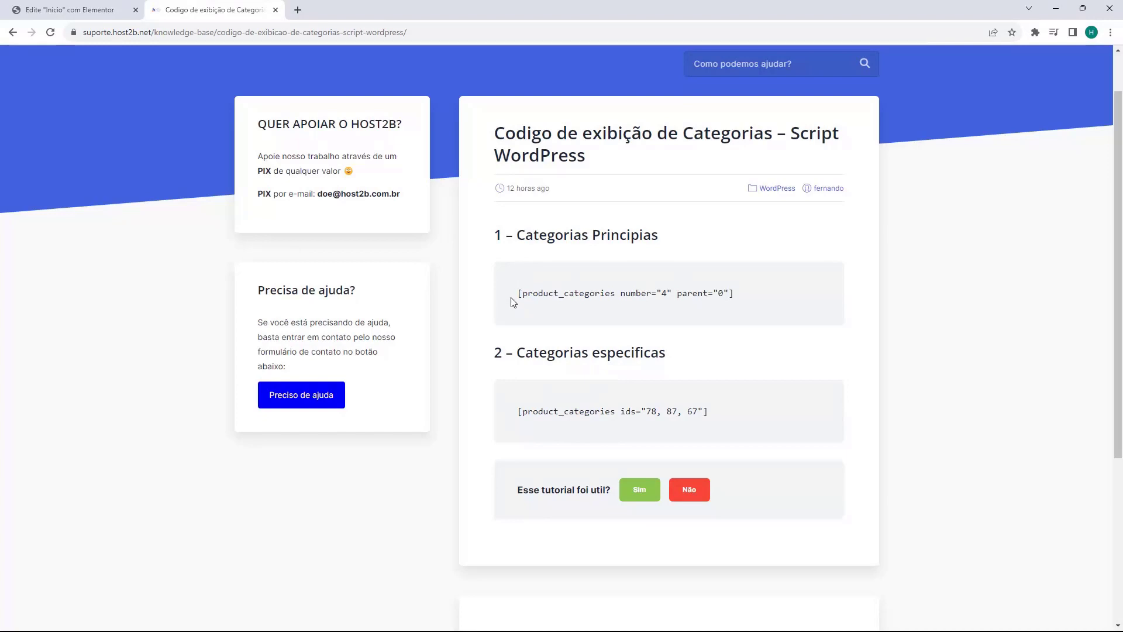
pyautogui.moveTo(516, 300); pyautogui.dragTo(747, 298)
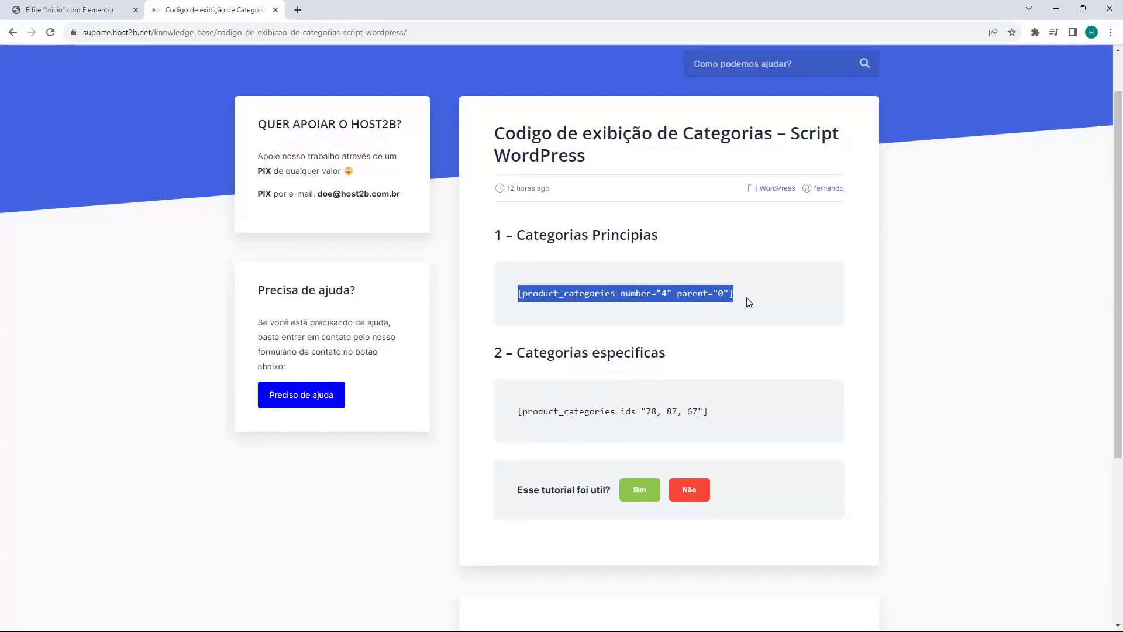
pyautogui.click(645, 294)
pyautogui.tripleClick(645, 294)
pyautogui.hotkey('ctrl', 'c')
# Step: Paste the copied main-categories shortcode into the Shortcode widget on the Início page
pyautogui.click(69, 10)
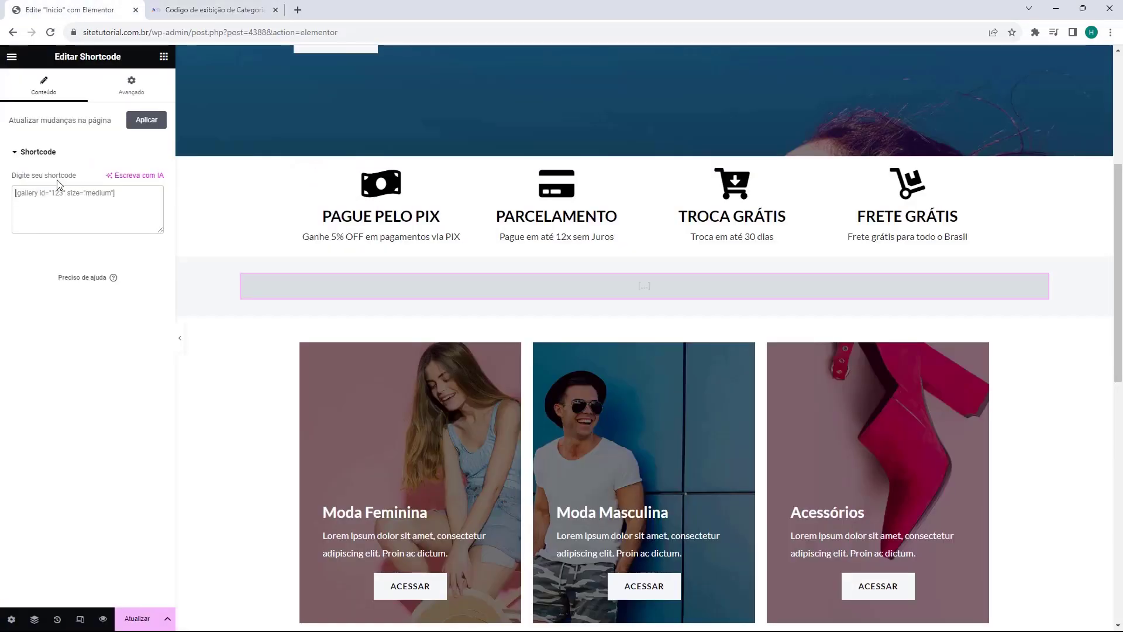
pyautogui.click(32, 206)
pyautogui.hotkey('ctrl', 'v')
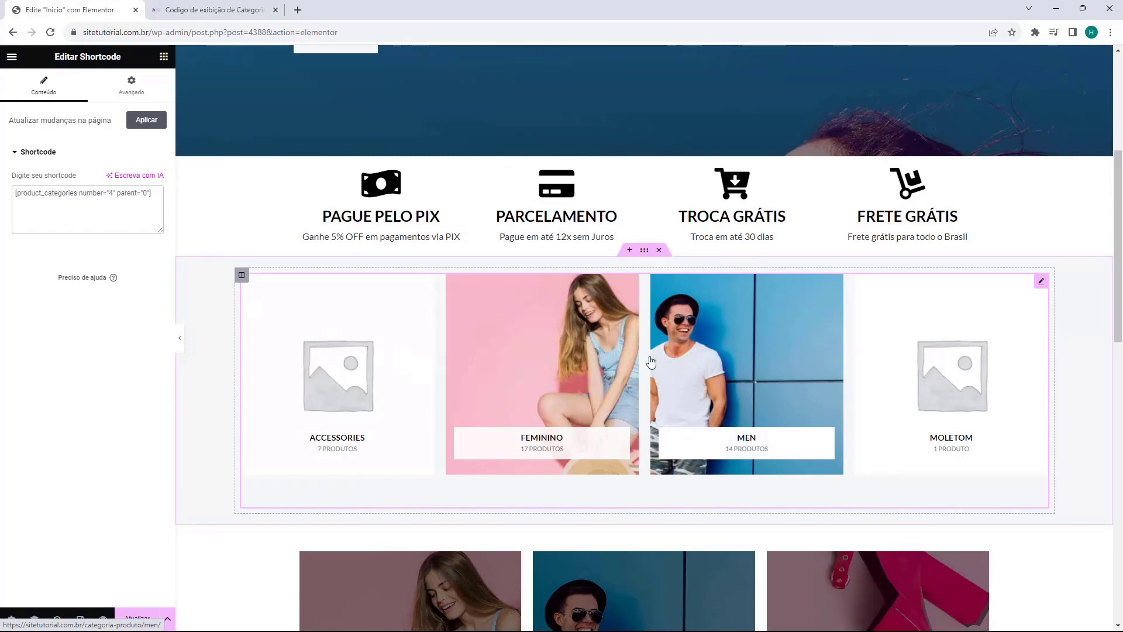
# Step: Try the shortcode's number parameter at 3 and at 2, and set it back to 4
pyautogui.doubleClick(83, 193)
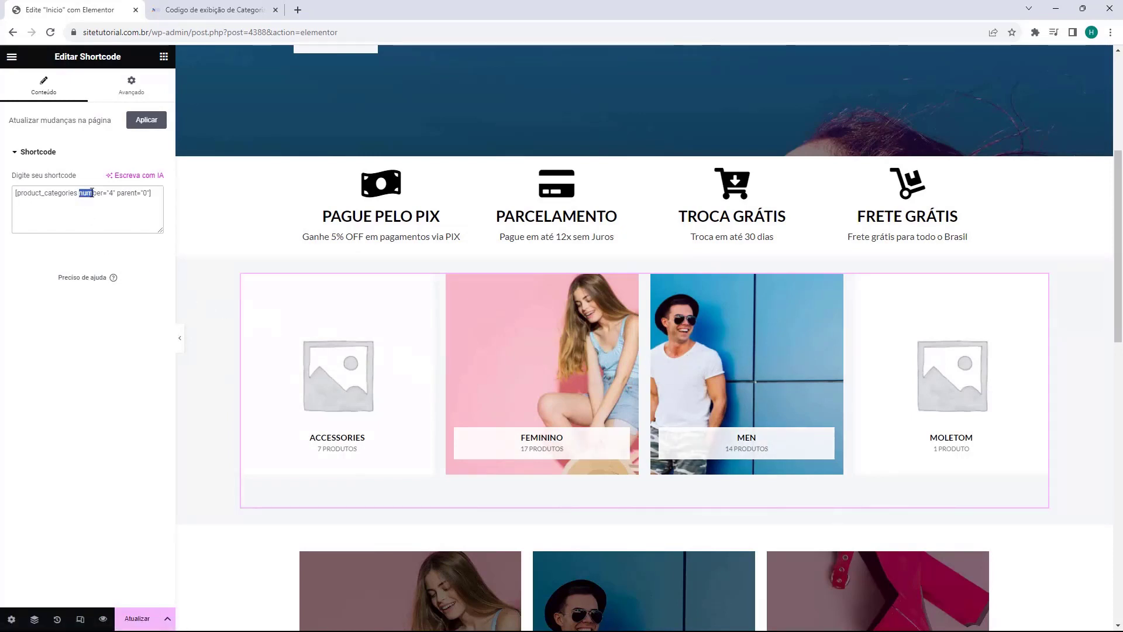
pyautogui.click(94, 192)
pyautogui.doubleClick(111, 193)
pyautogui.write('3')
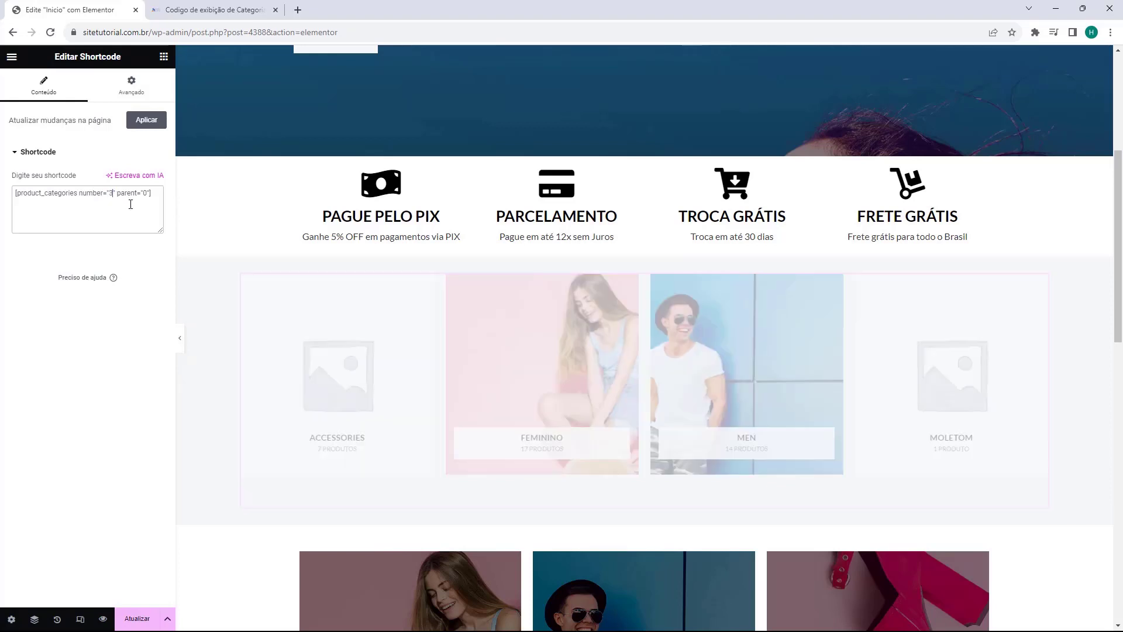
pyautogui.press('BackSpace')
pyautogui.write('2')
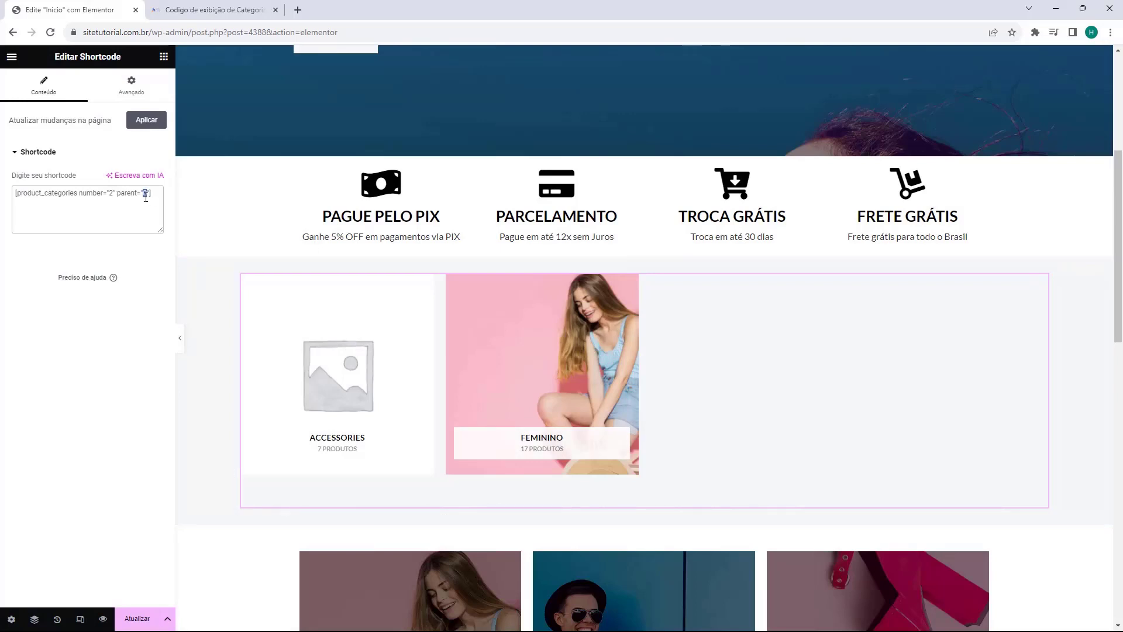
pyautogui.press('Down')
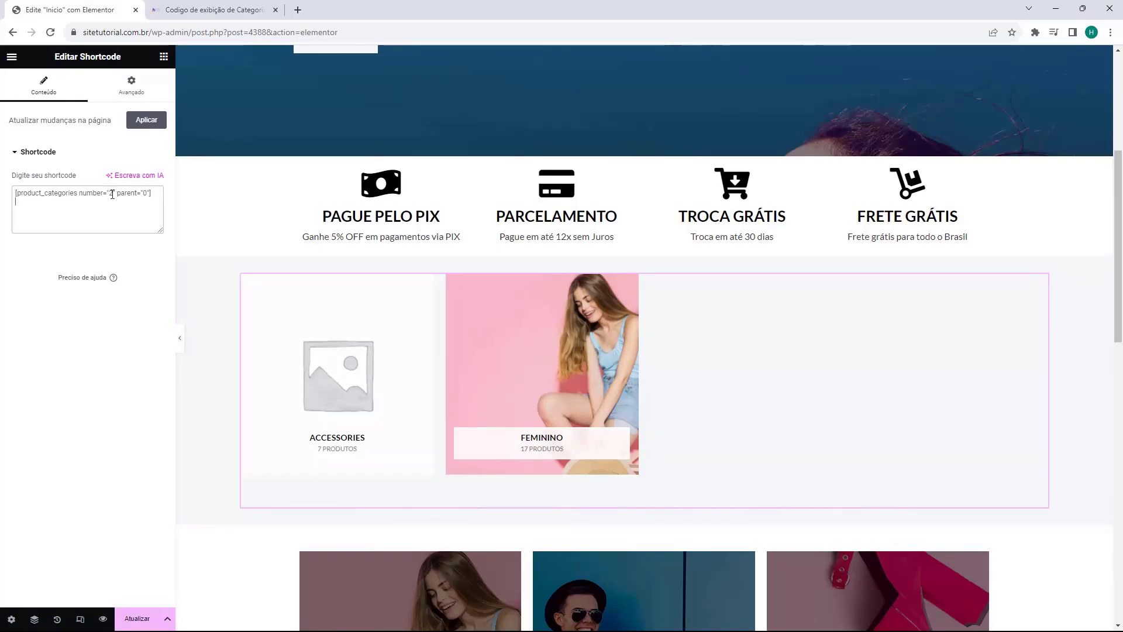
pyautogui.write('4')
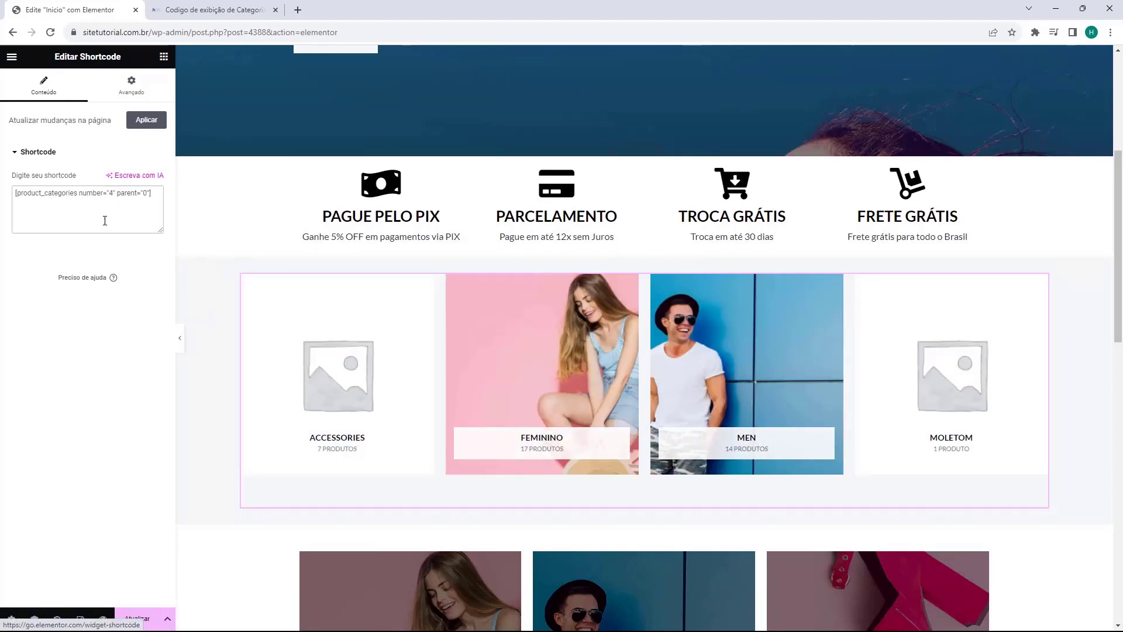
# Step: Copy the specific-categories shortcode [product_categories ids="78, 87, 67"] from the host2b support article
pyautogui.click(196, 10)
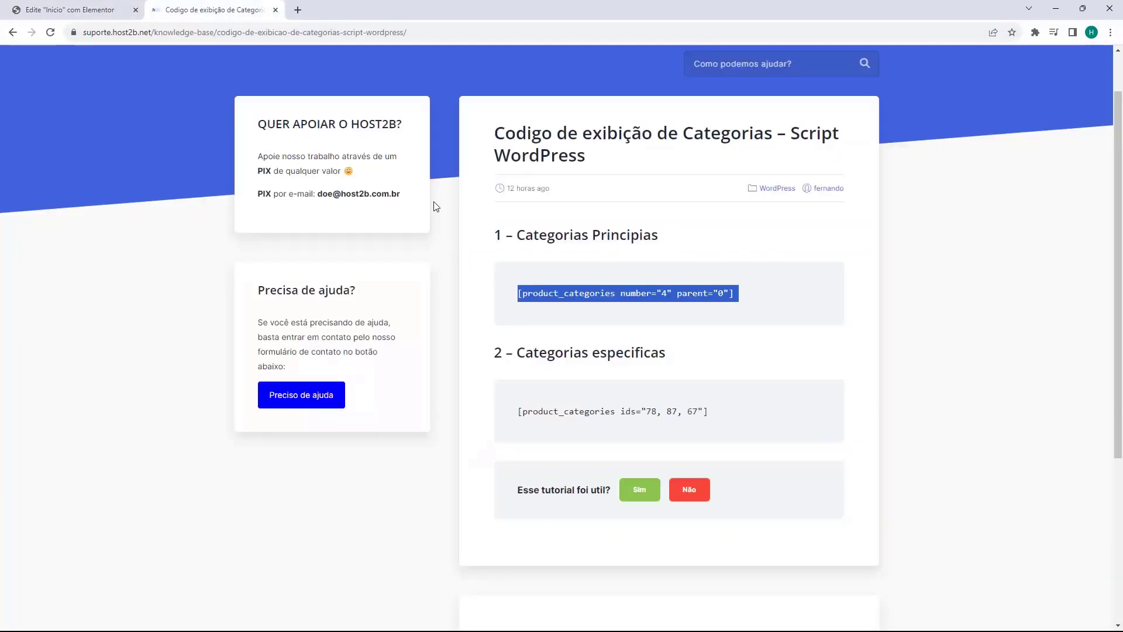
pyautogui.click(502, 311)
pyautogui.moveTo(512, 355); pyautogui.dragTo(652, 357)
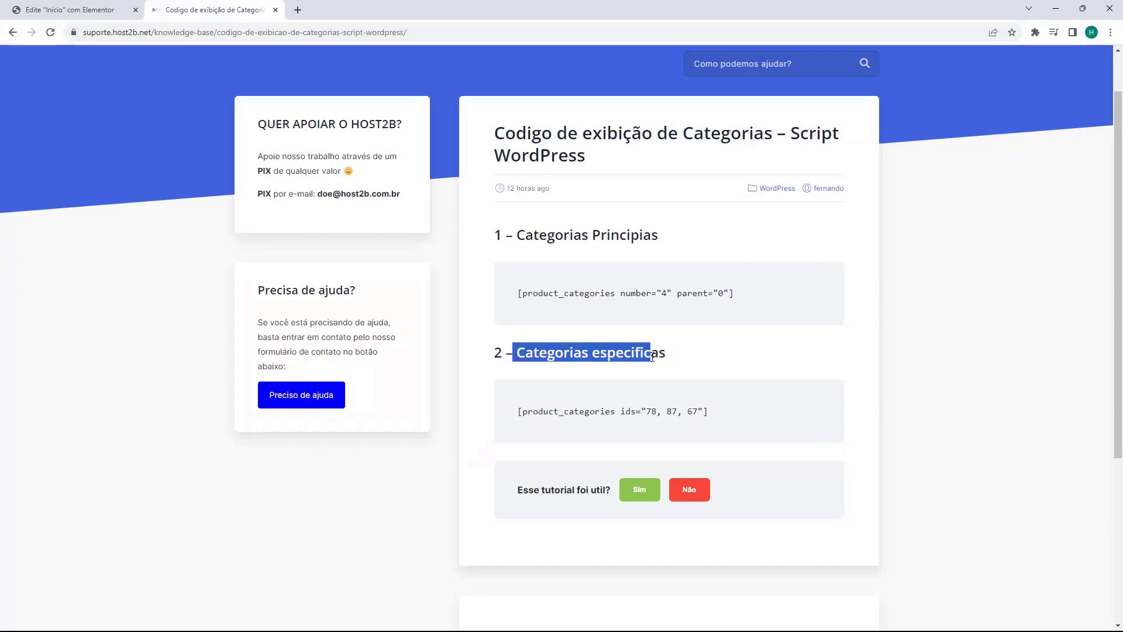
pyautogui.doubleClick(652, 357)
pyautogui.click(585, 390)
pyautogui.tripleClick(577, 414)
pyautogui.hotkey('ctrl', 'c')
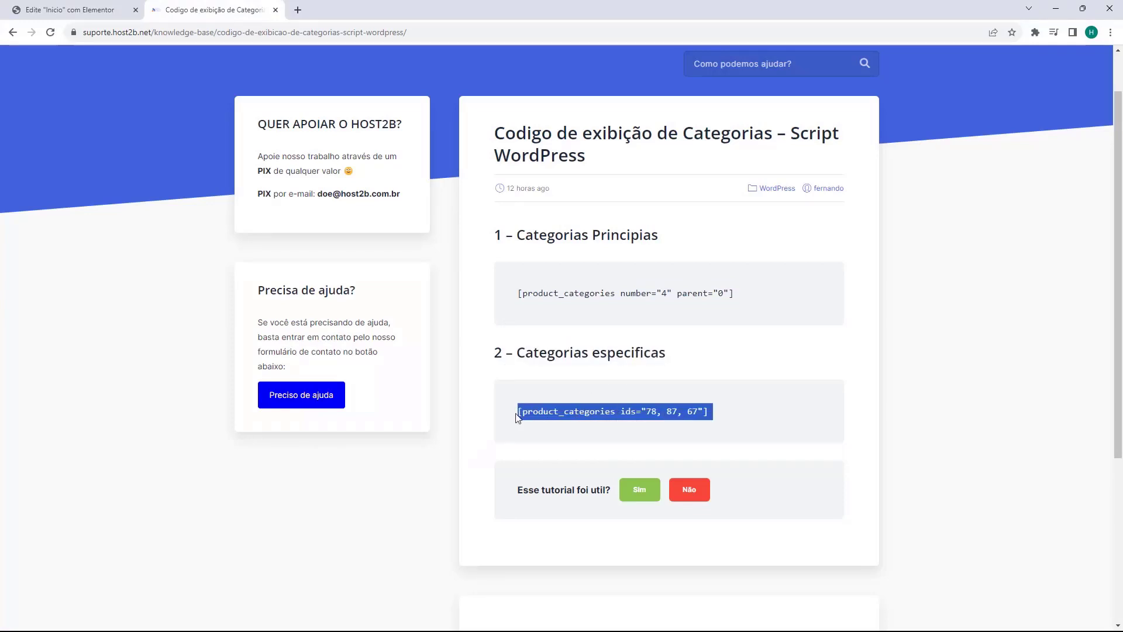
# Step: Replace the Shortcode widget's content with the copied specific-categories shortcode
pyautogui.click(88, 10)
pyautogui.tripleClick(77, 194)
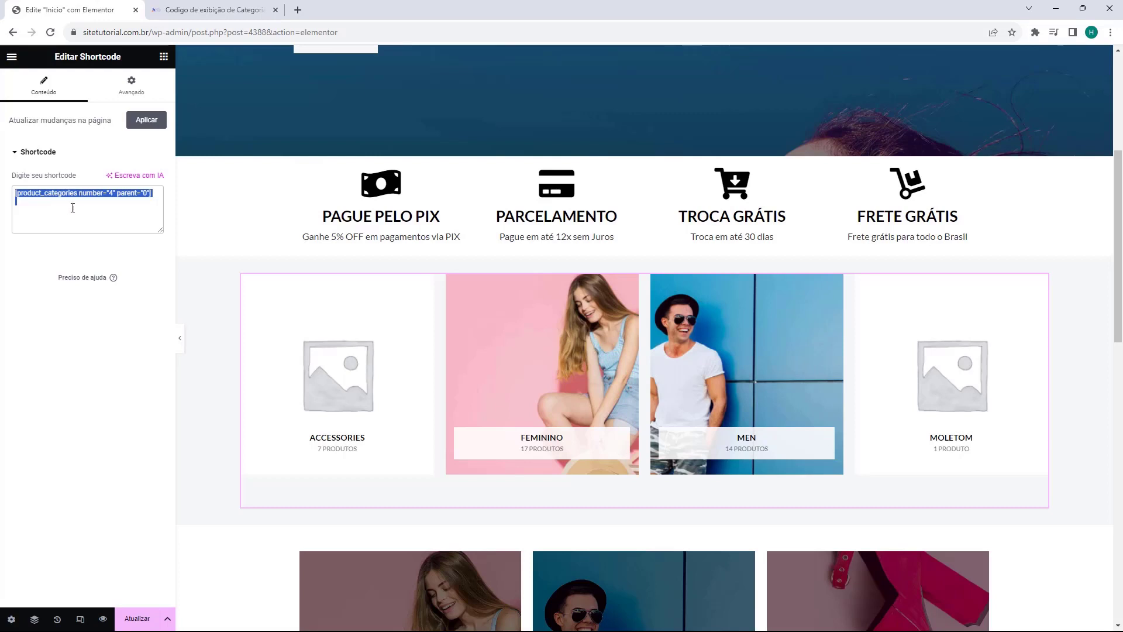
pyautogui.hotkey('ctrl', 'v')
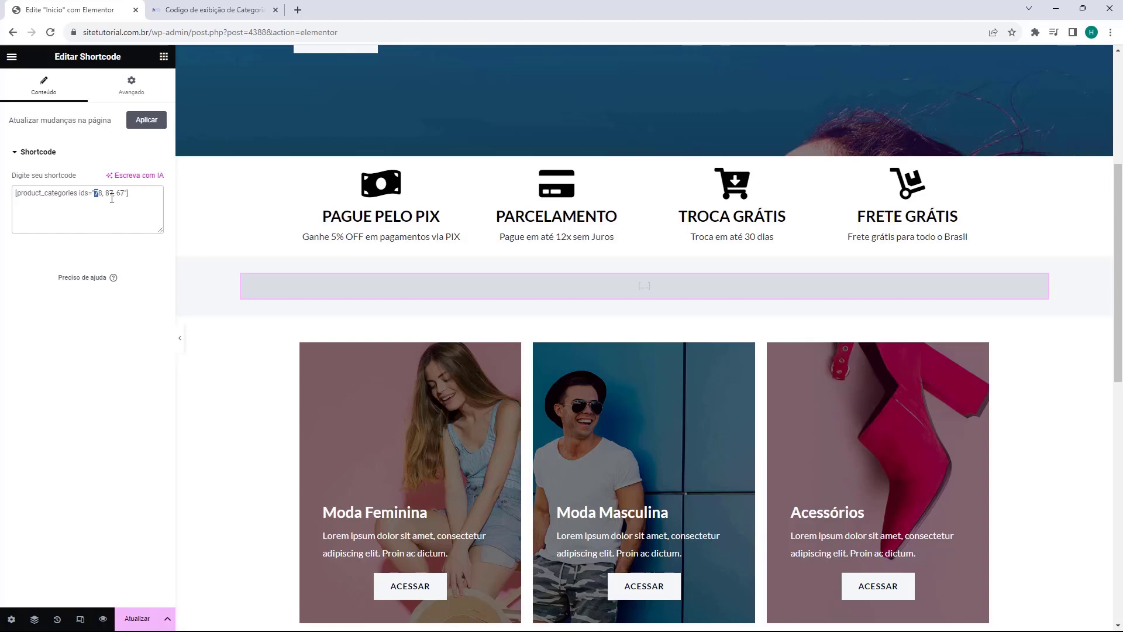
pyautogui.moveTo(81, 194); pyautogui.dragTo(79, 196)
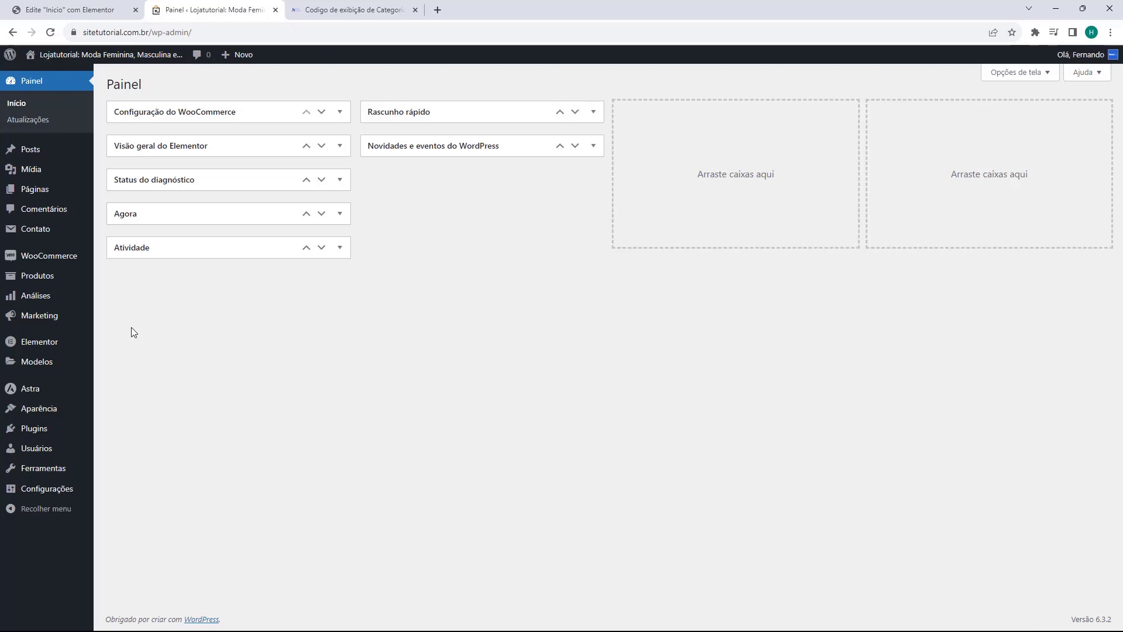
# Step: Open the product categories list and the edit pages of the feminino and Moletom categories in separate browser tabs
pyautogui.moveTo(31, 279)
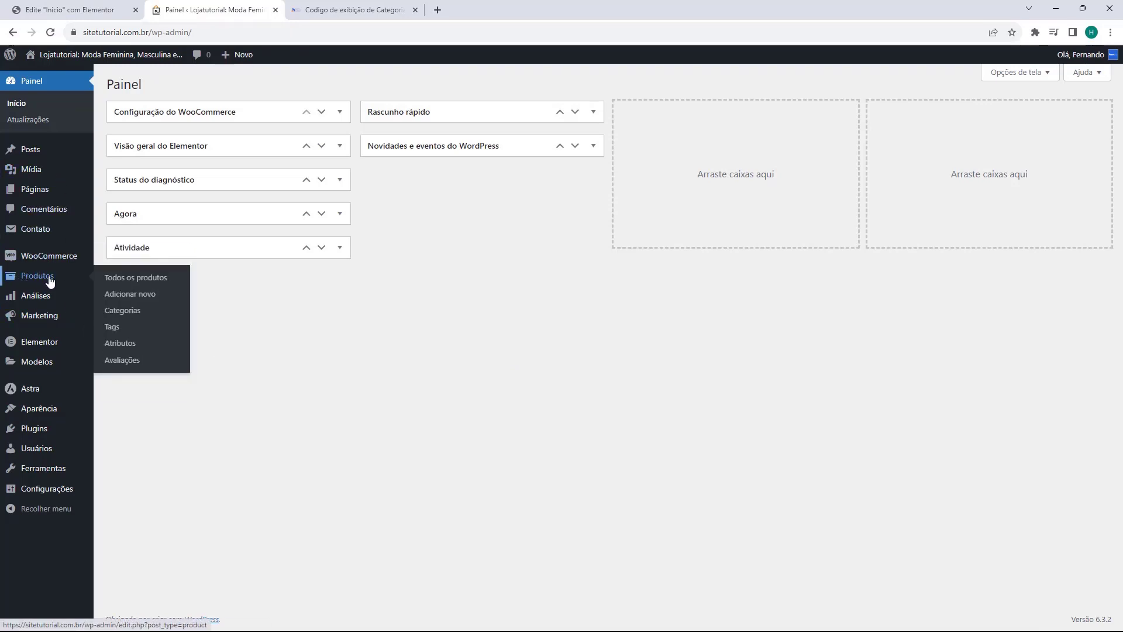
pyautogui.click(121, 316)
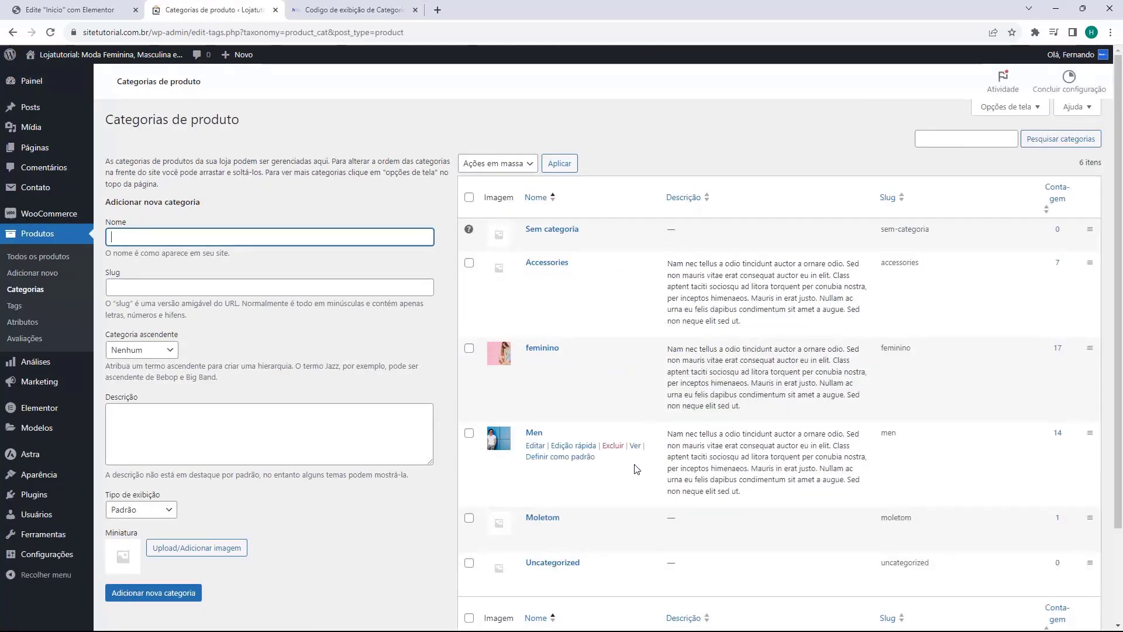
pyautogui.scroll(-1, 649, 380)
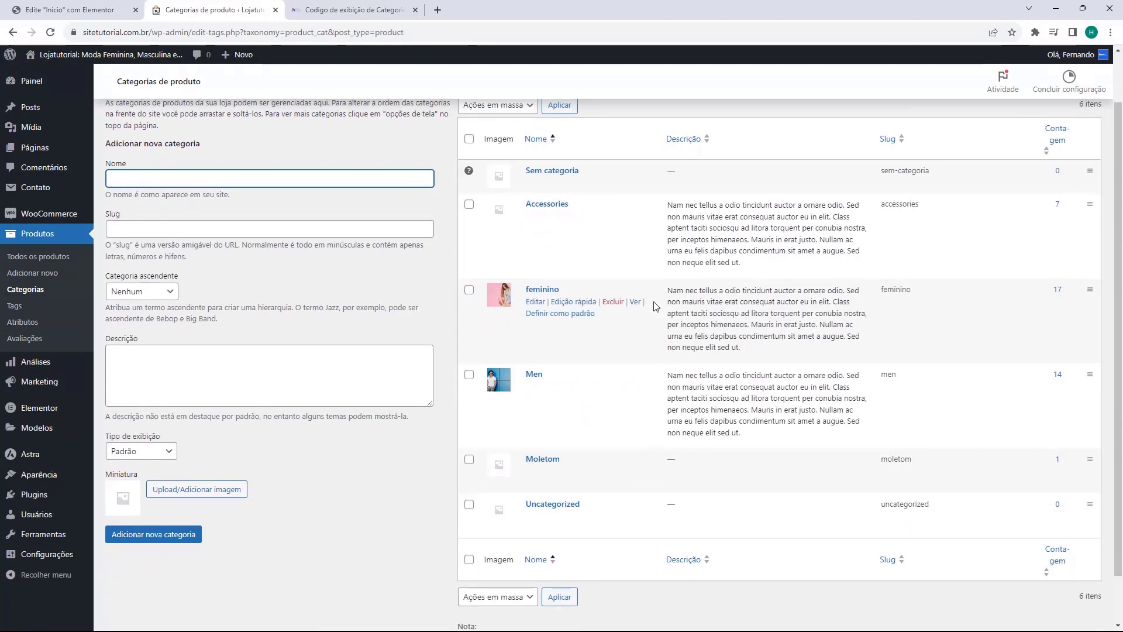
pyautogui.click(534, 304)
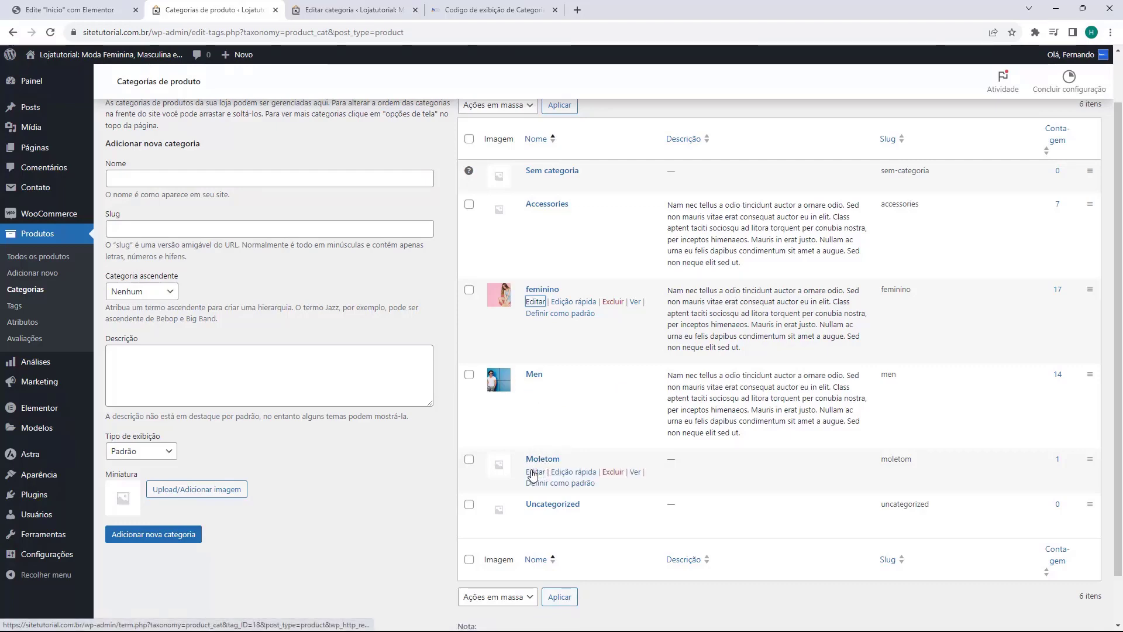
pyautogui.keyDown('ctrl'); pyautogui.click(534, 472); pyautogui.keyUp('ctrl')
pyautogui.hotkey('ctrl', 'Tab')
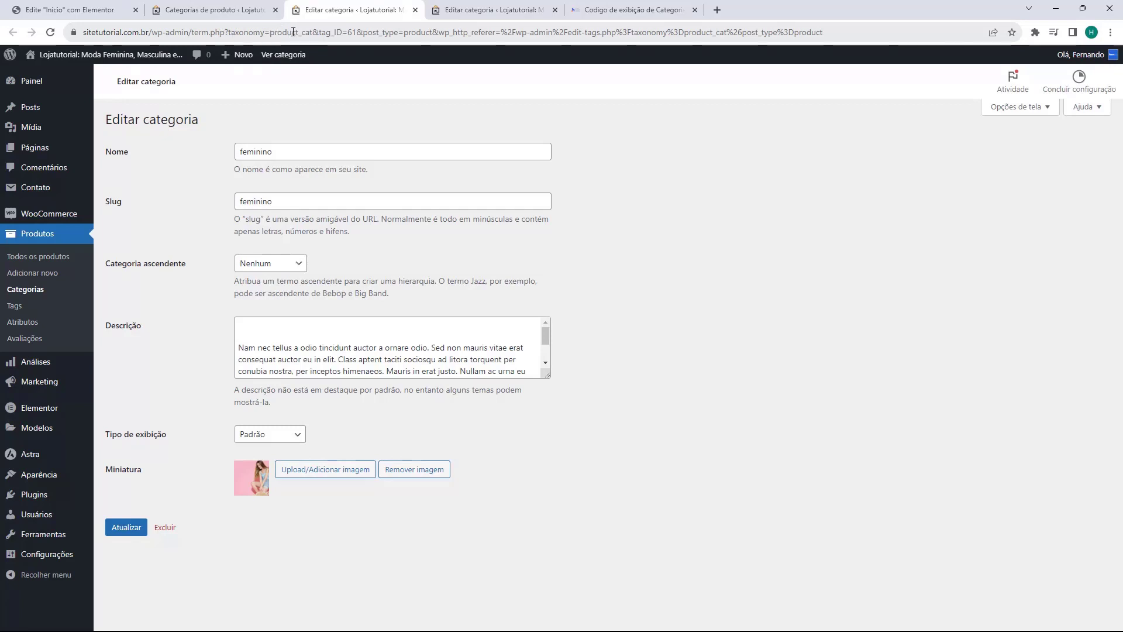
# Step: Locate the tag_ID number in the page address of the feminino category's edit page
pyautogui.click(334, 31)
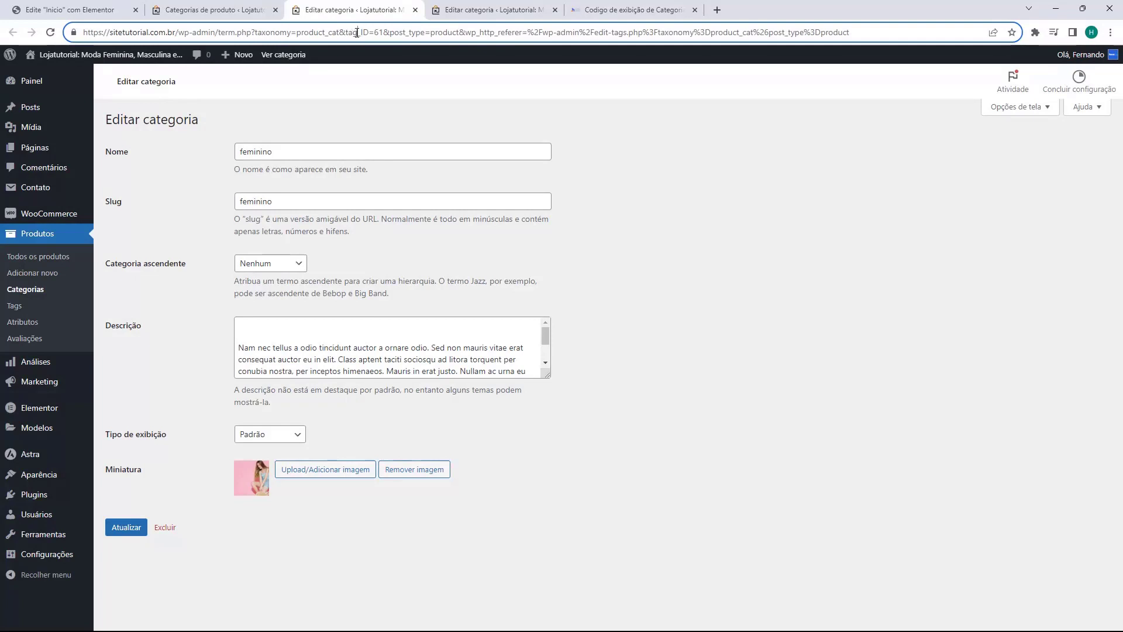
pyautogui.moveTo(370, 34); pyautogui.dragTo(363, 33)
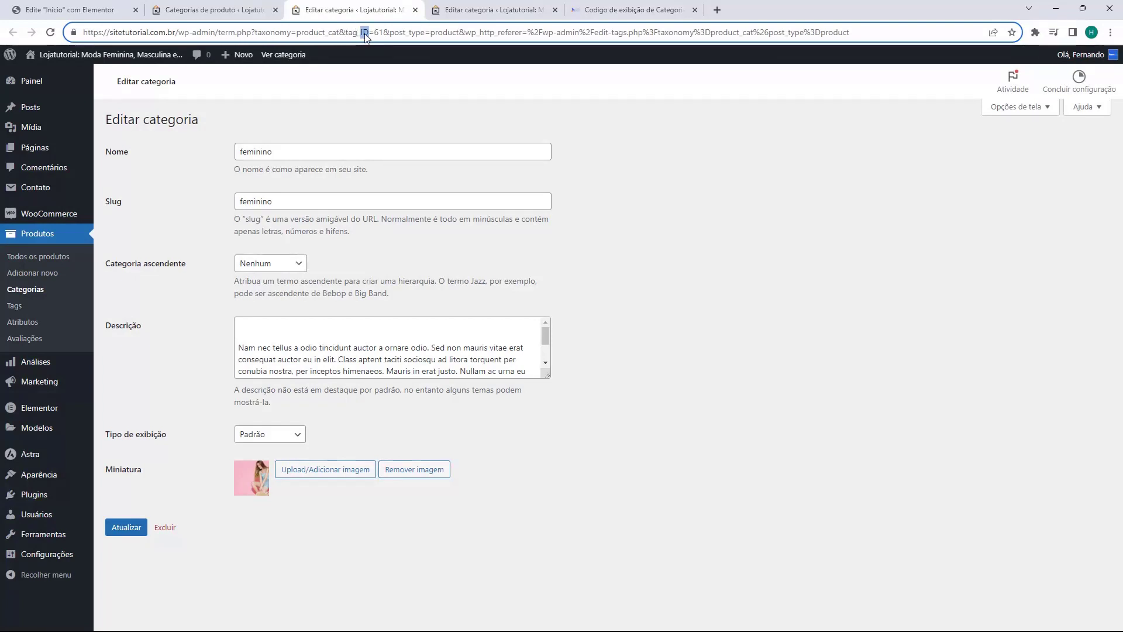
pyautogui.click(375, 34)
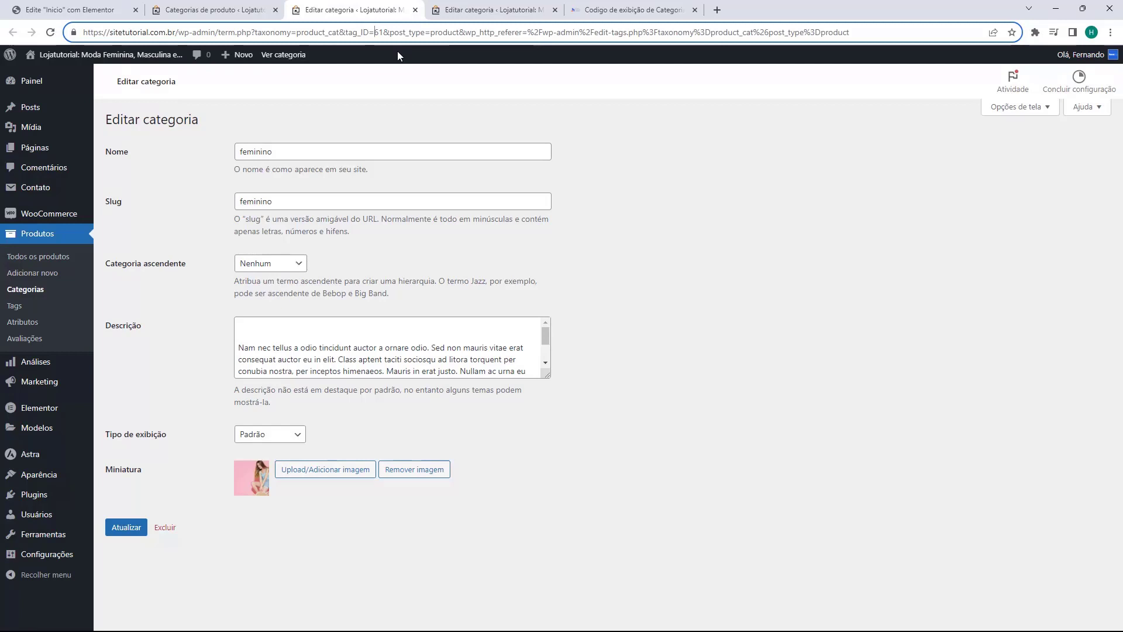
pyautogui.hotkey('shift', 'Right')
pyautogui.hotkey('shift', 'Right')
# Step: Replace the example IDs in the Shortcode widget's product_categories shortcode with the feminino category's ID, 61, followed by a comma
pyautogui.click(61, 12)
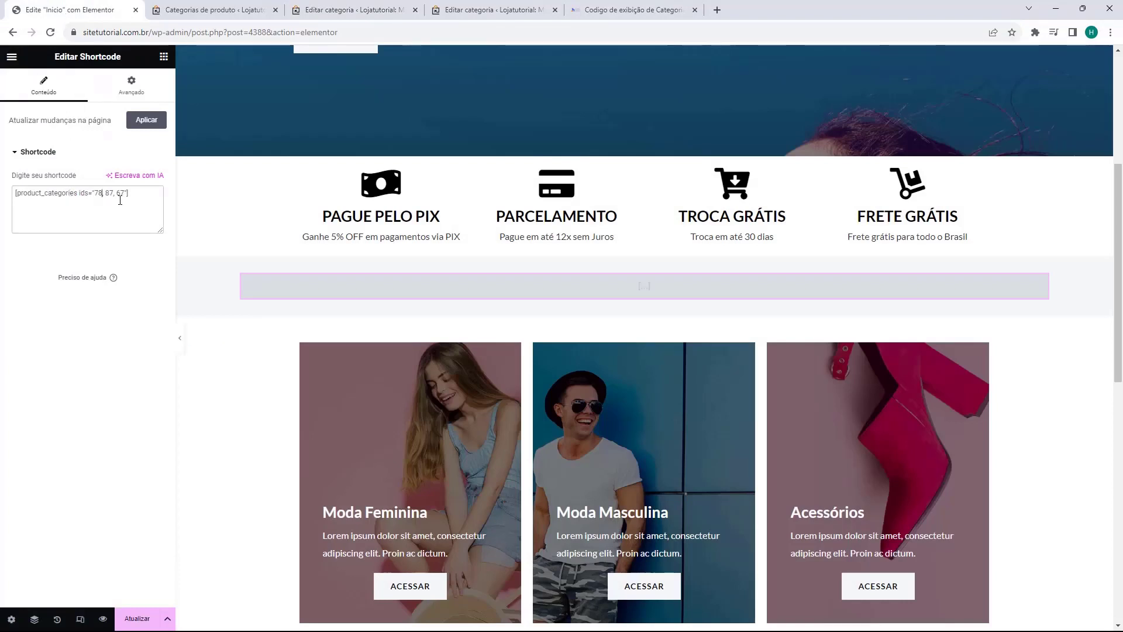
pyautogui.moveTo(125, 196); pyautogui.dragTo(102, 194)
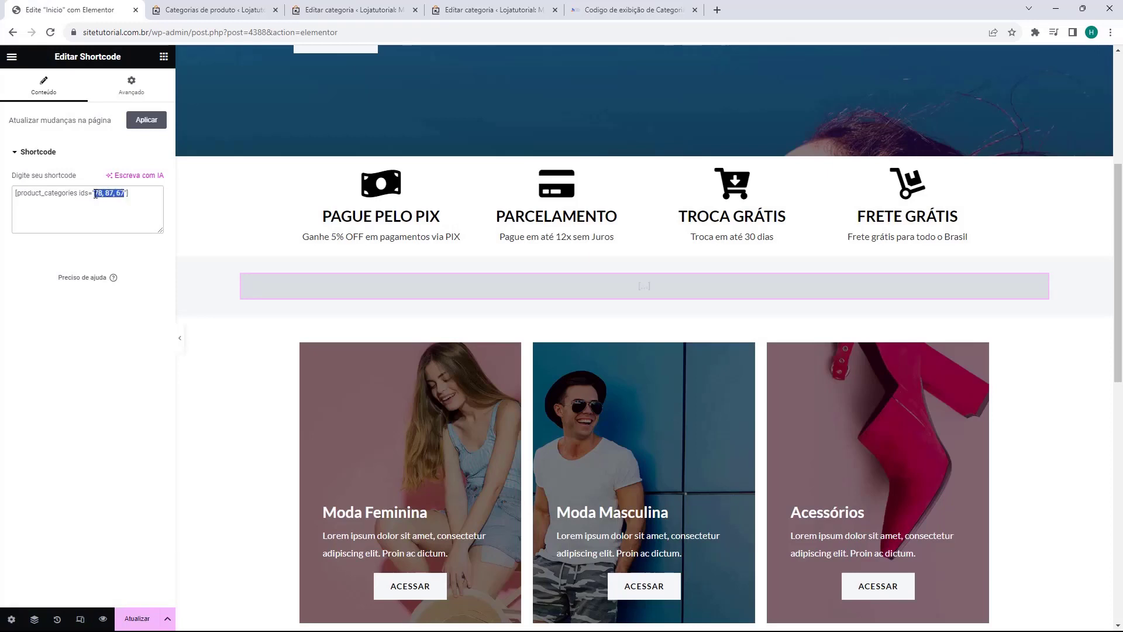
pyautogui.press('BackSpace')
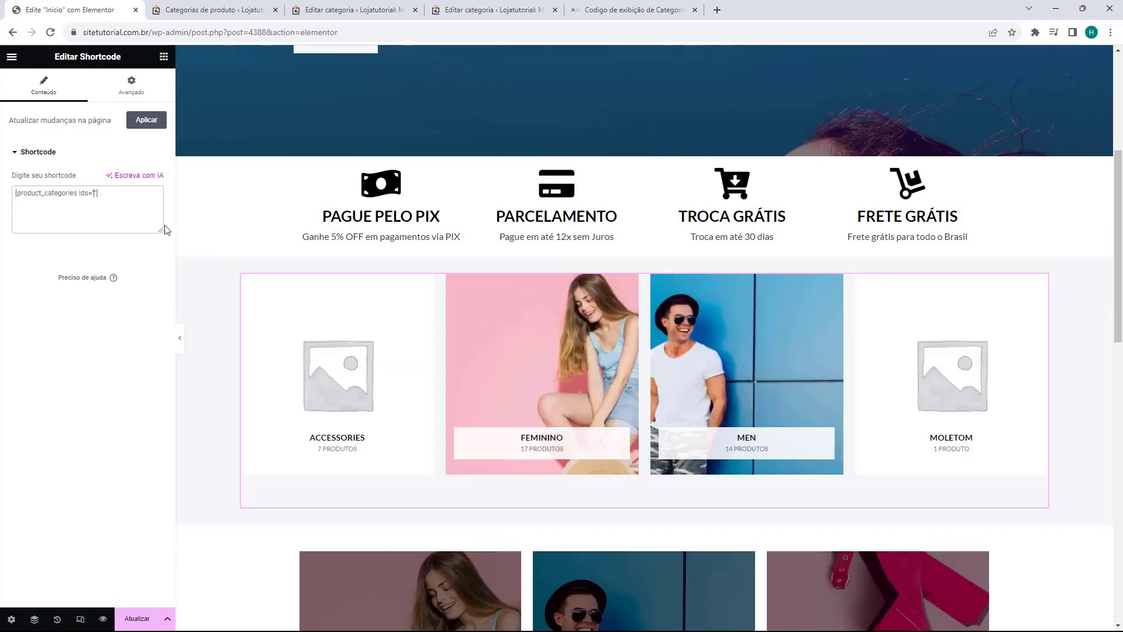
pyautogui.write('61,')
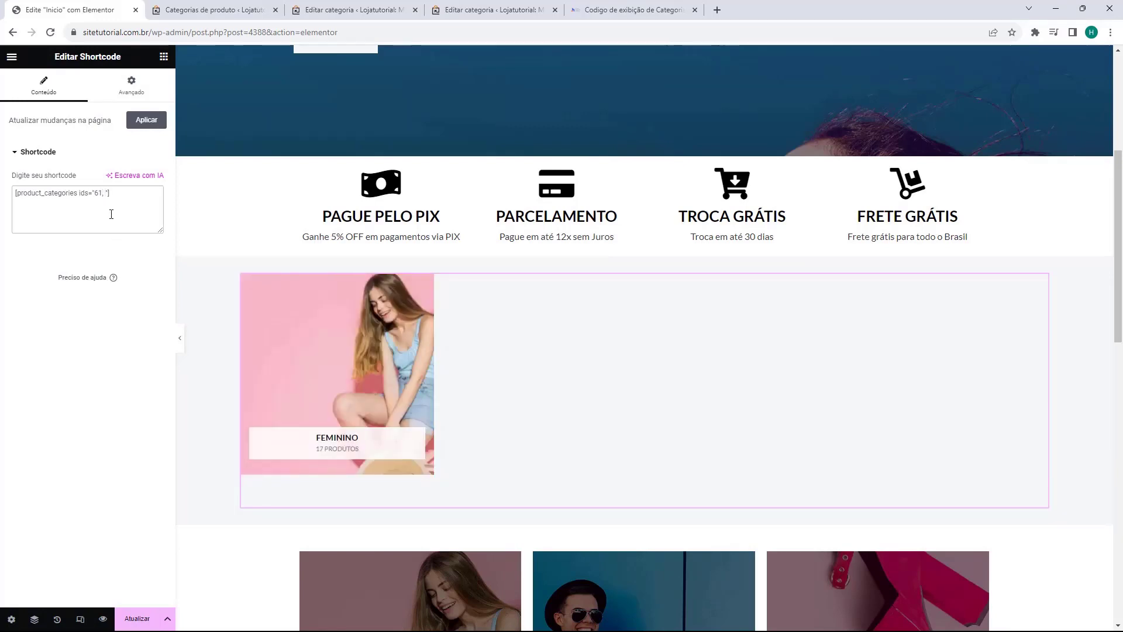
# Step: Look up the Moletom category's tag_ID in its edit page address and add 18 as the second ID in the shortcode
pyautogui.click(471, 10)
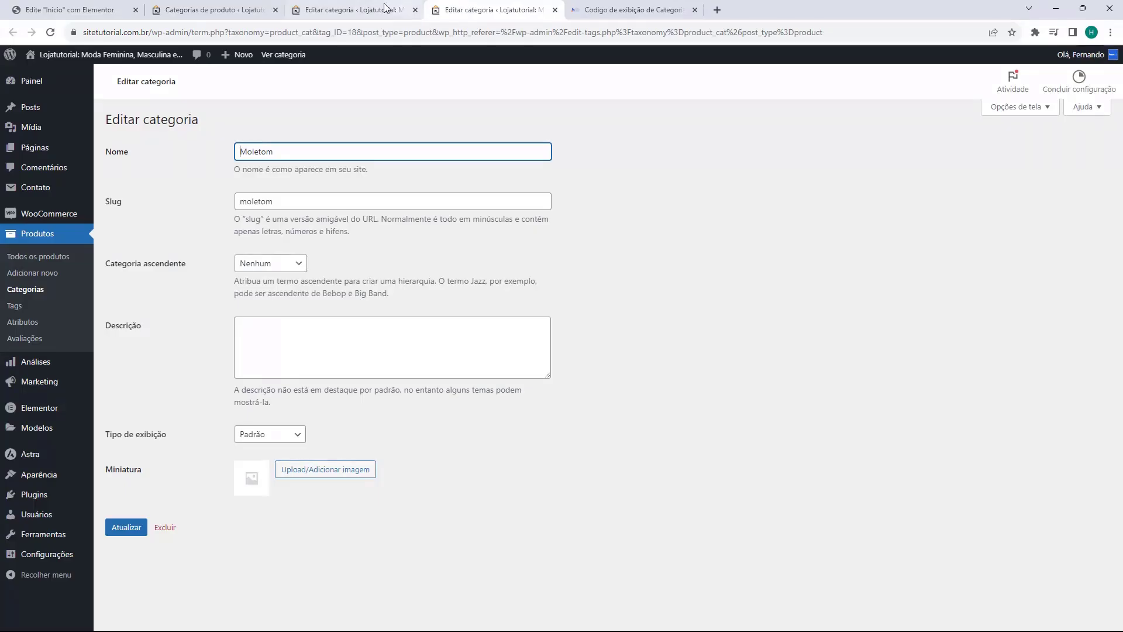
pyautogui.click(268, 125)
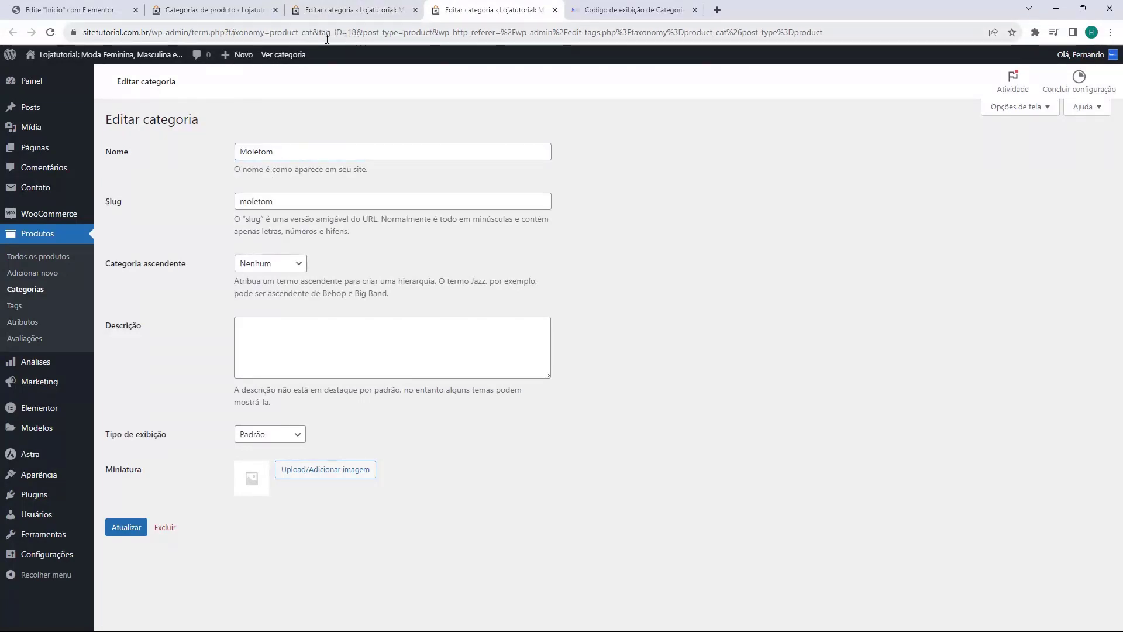
pyautogui.click(64, 10)
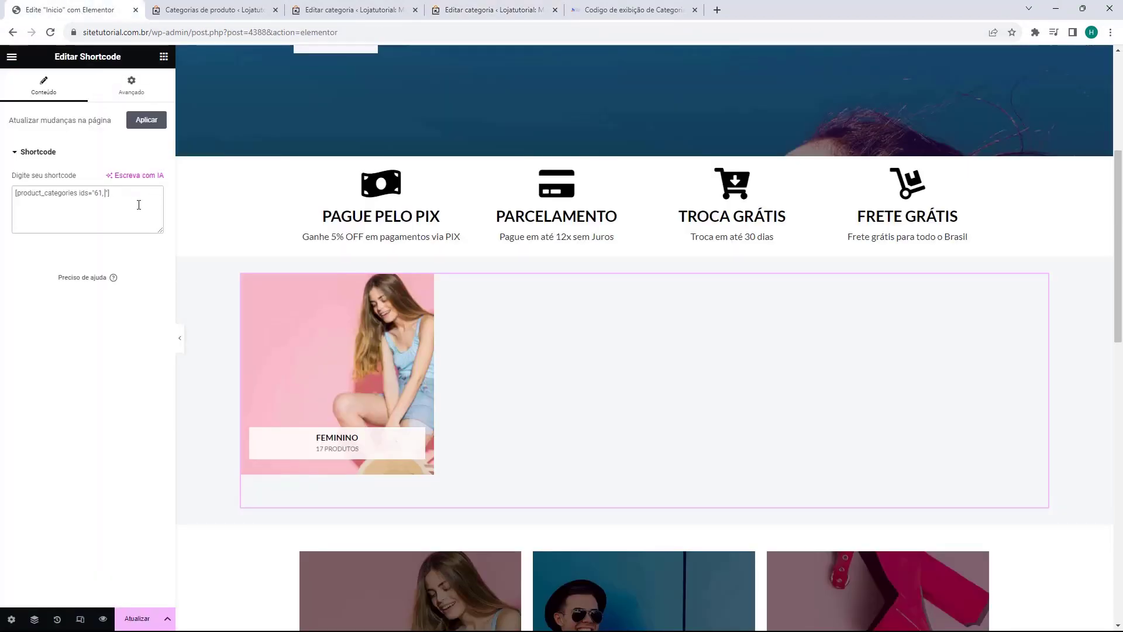
pyautogui.write('18')
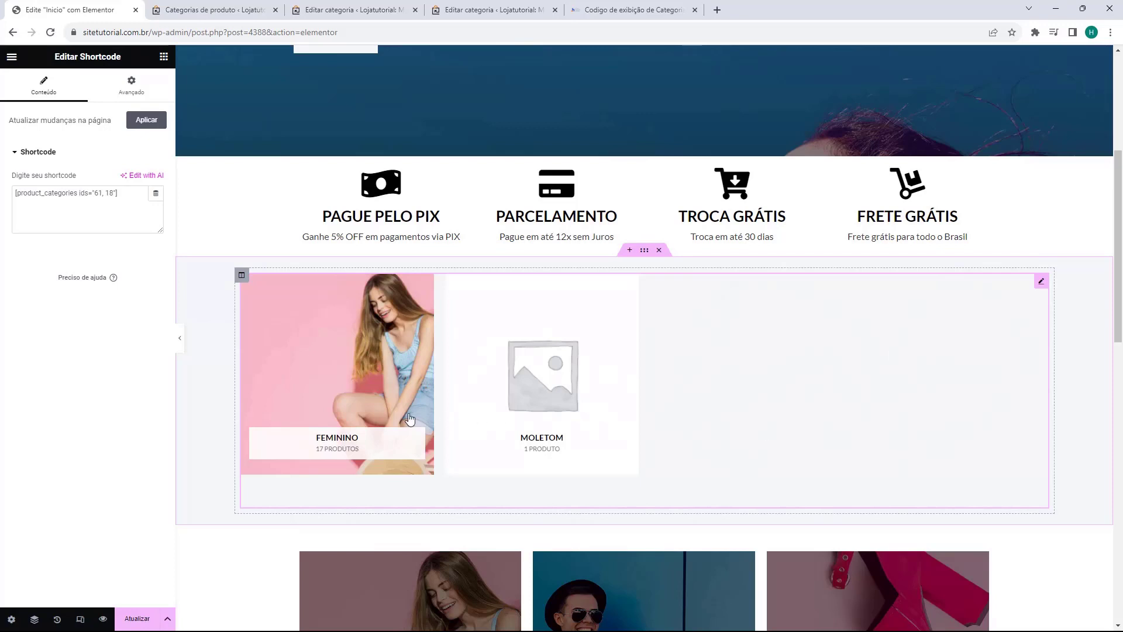
# Step: Replace the whole shortcode with [product_categories number="4" parent="0"] and update the Início page
pyautogui.click(105, 196)
pyautogui.hotkey('ctrl', 'a')
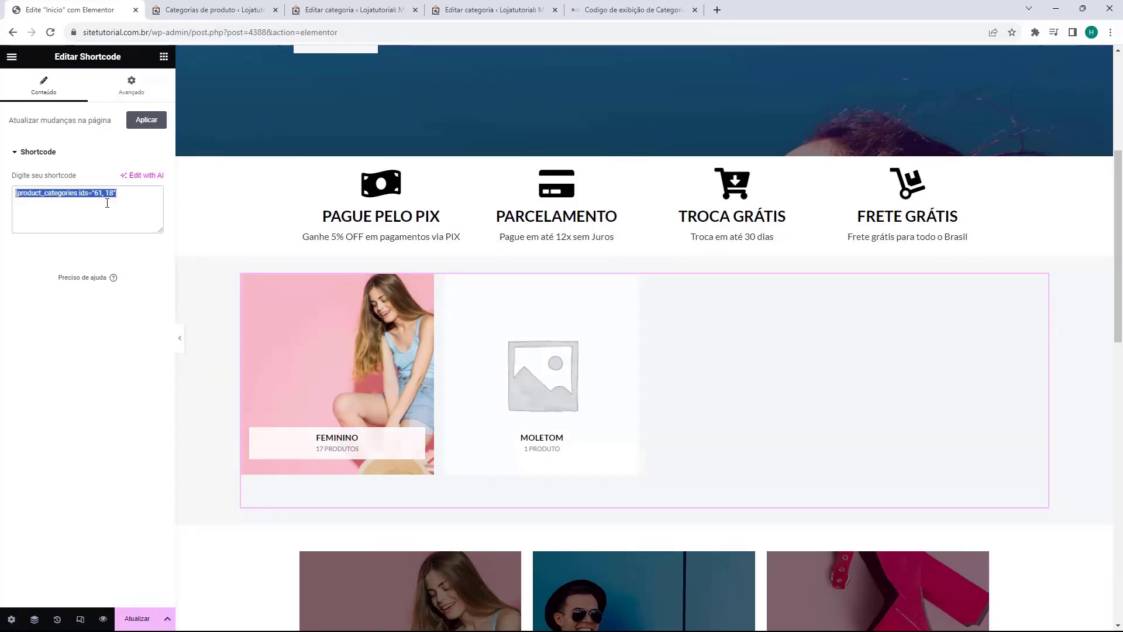
pyautogui.write('[product_categories number="4" parent="0"]')
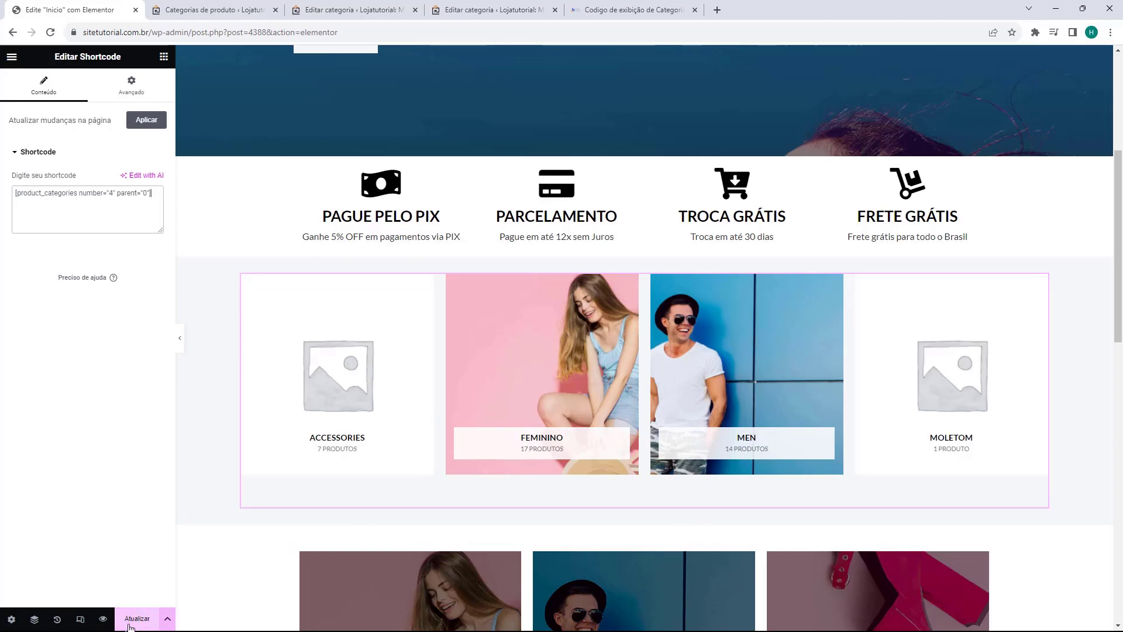
pyautogui.click(133, 619)
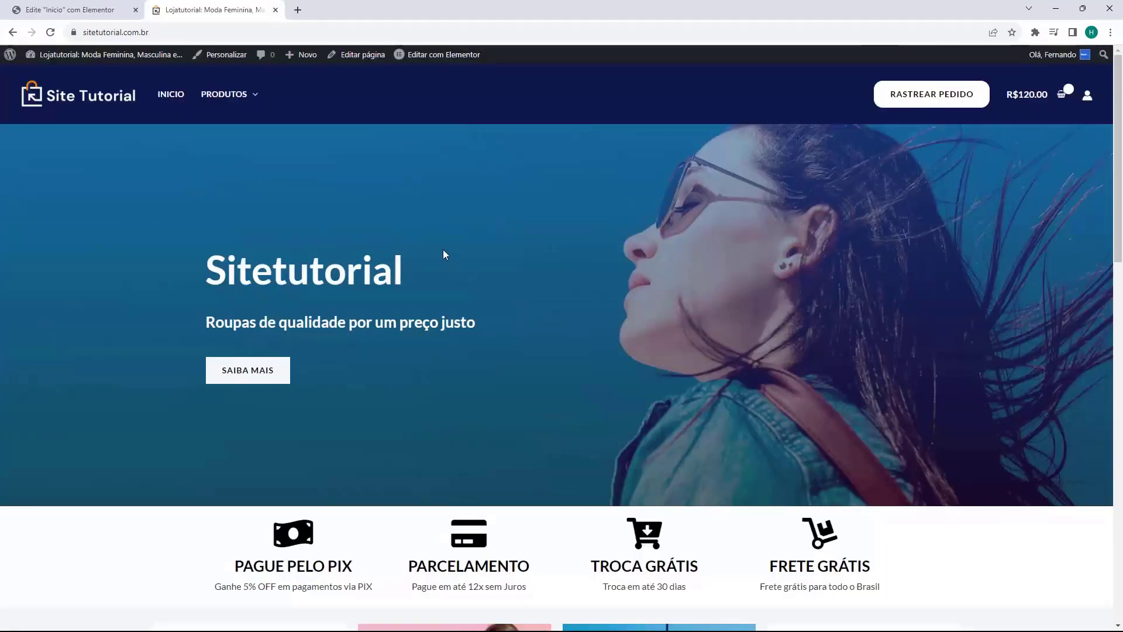
# Step: Check the category section on the live home page by opening the feminino category, viewing its products and returning to the home page
pyautogui.scroll(-6, 444, 250)
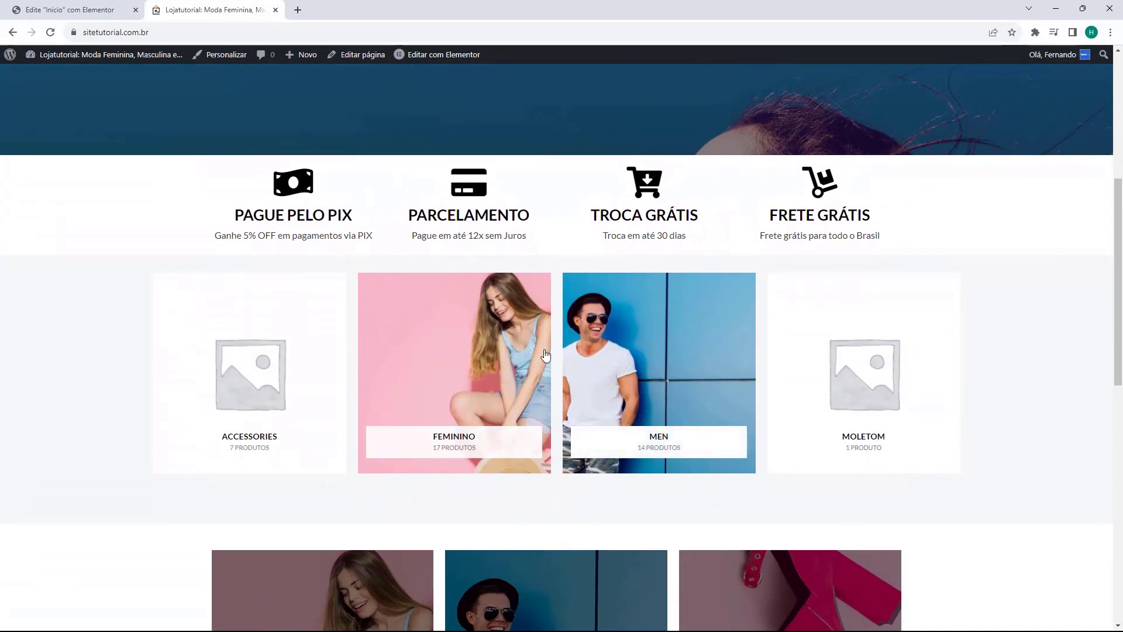
pyautogui.click(482, 422)
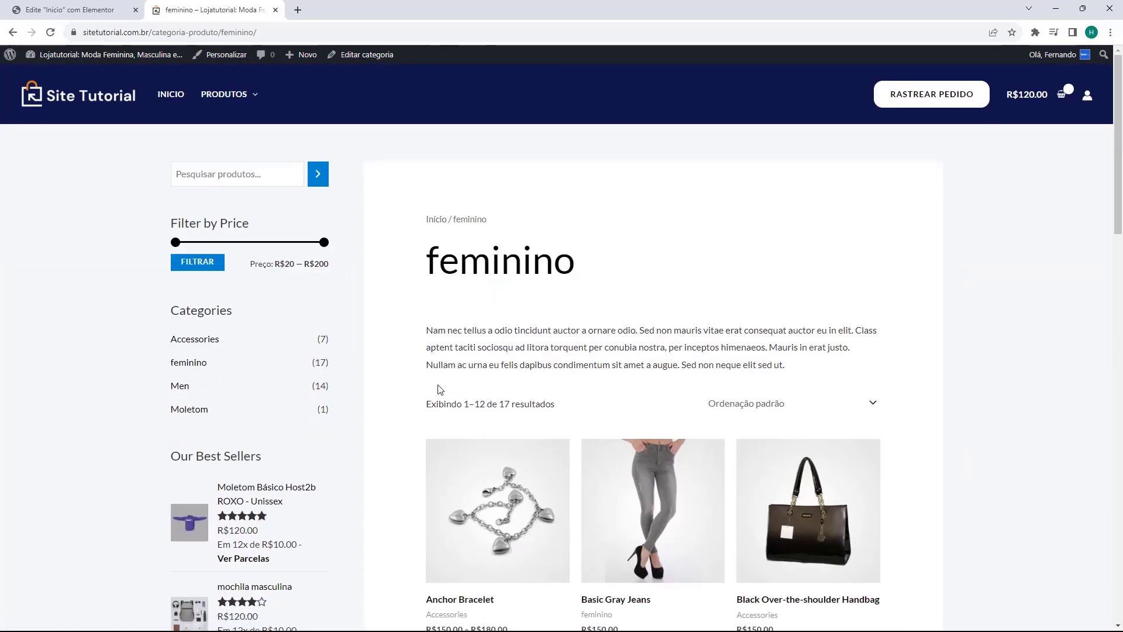
pyautogui.scroll(-2, 438, 387)
pyautogui.scroll(2, 334, 320)
pyautogui.hotkey('alt', 'Left')
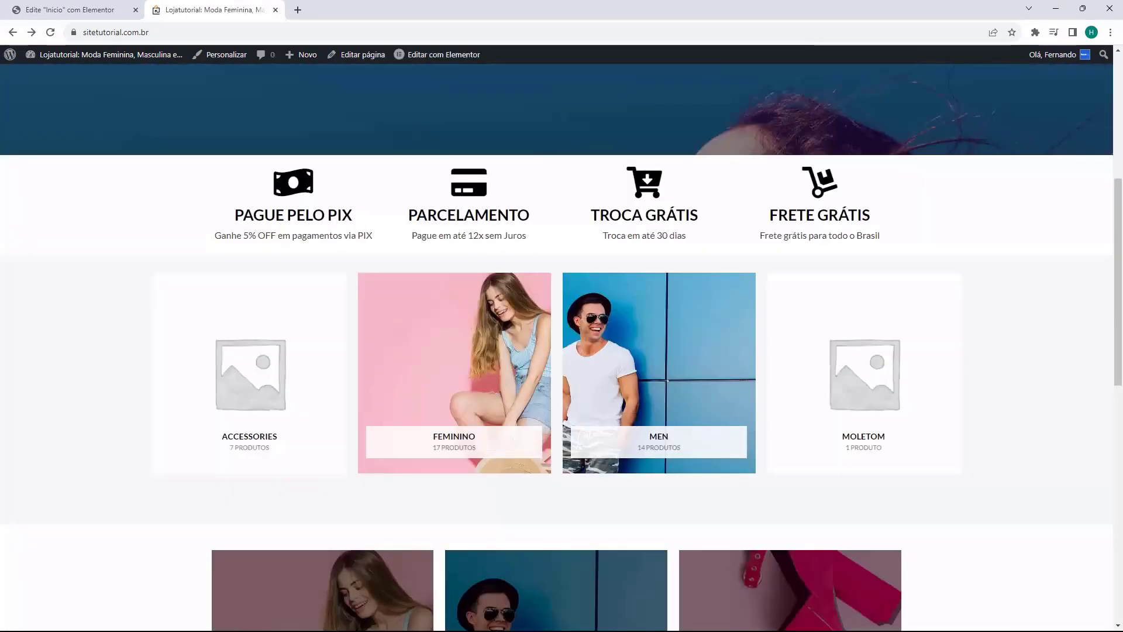